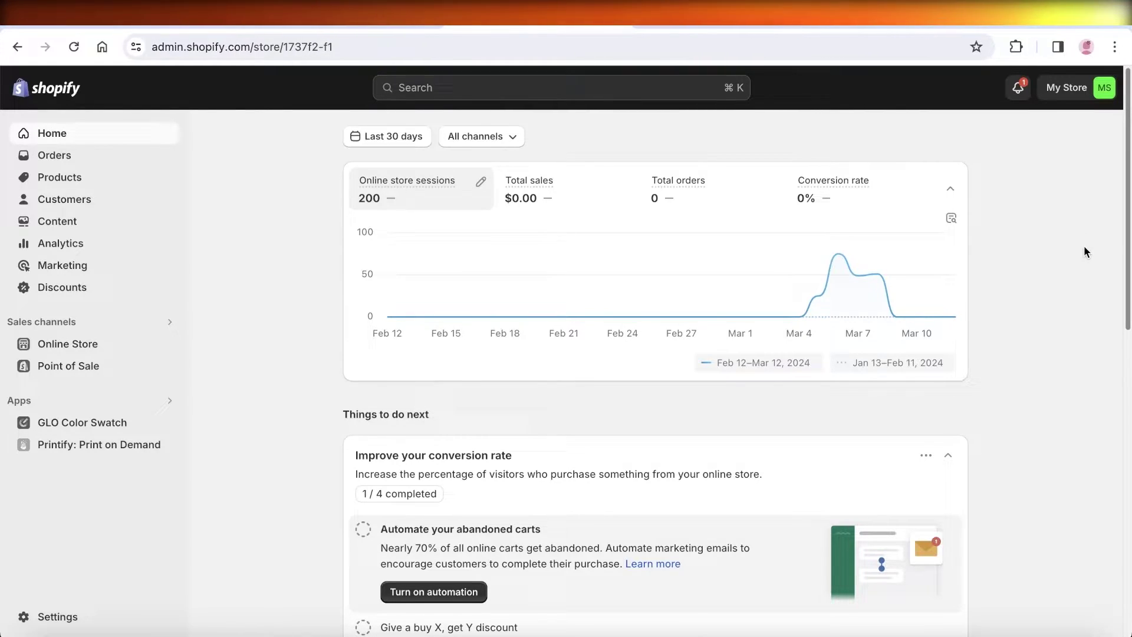
- Go to Shopify Settings > Apps and sales channels and open the Shopify App Store
left_click(55, 615)
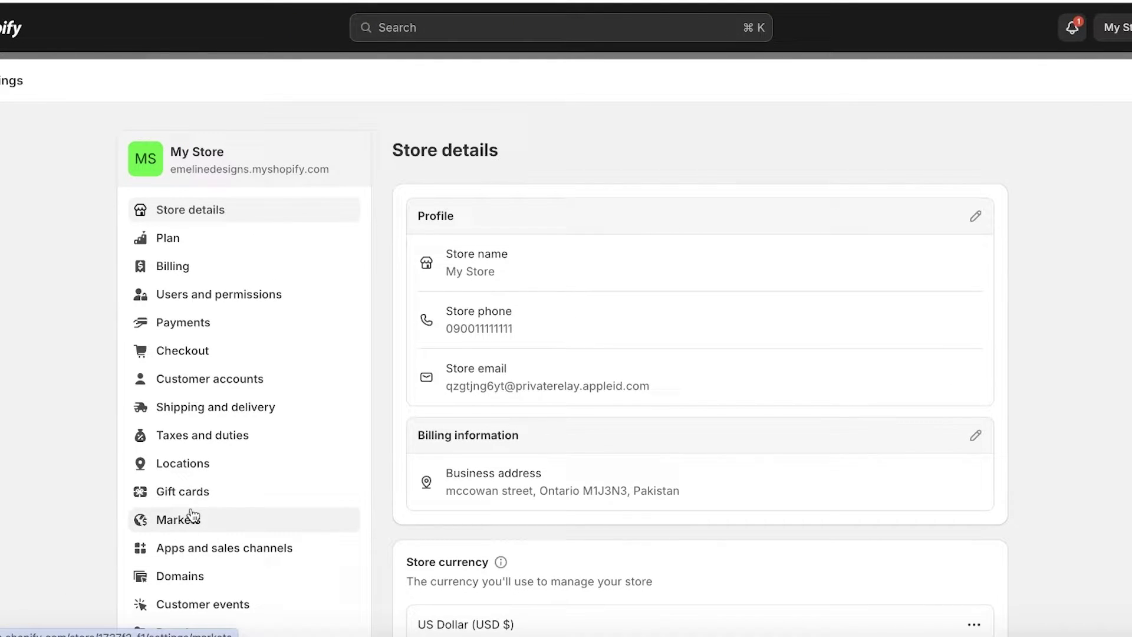
left_click(236, 547)
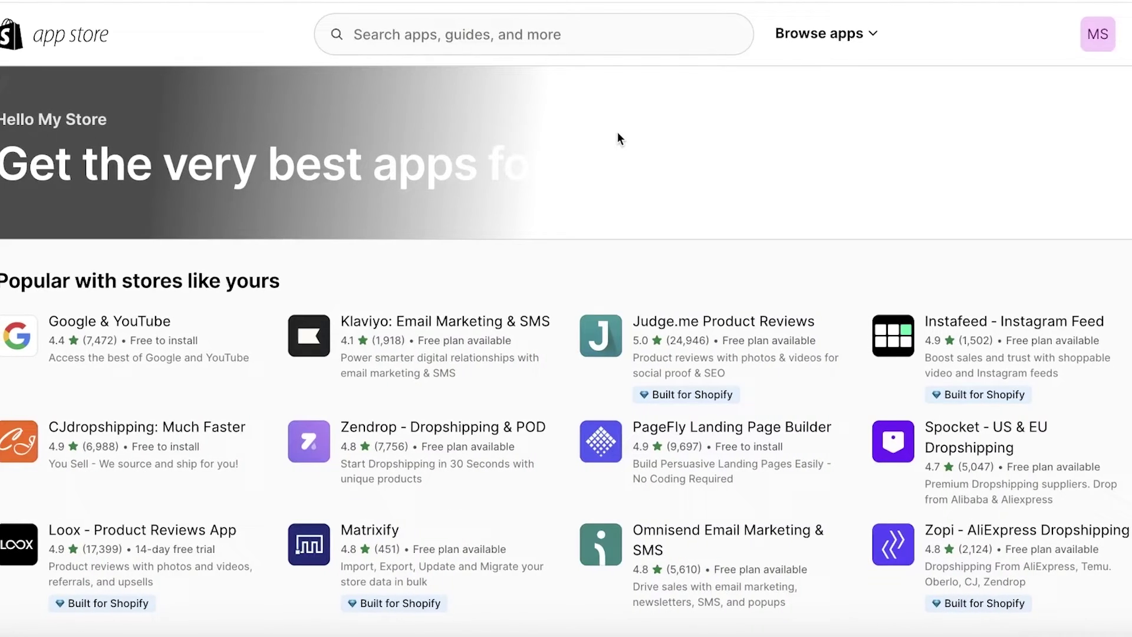
- Search the App Store for 'klaviyo' and install Klaviyo: Email Marketing & SMS
left_click(475, 27)
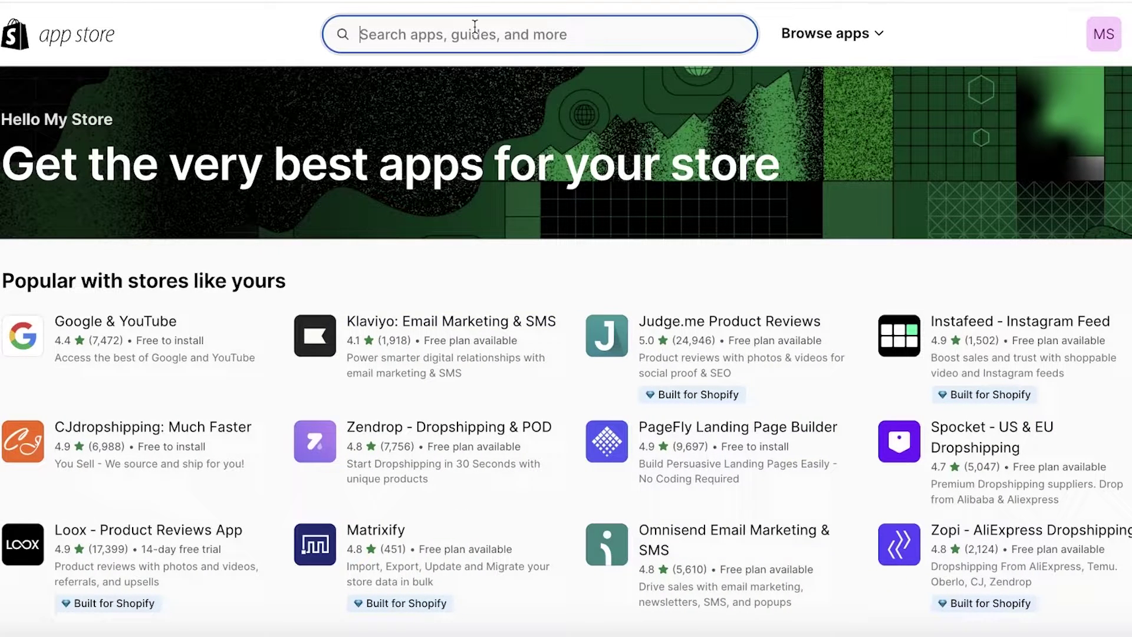
type("klaviyo")
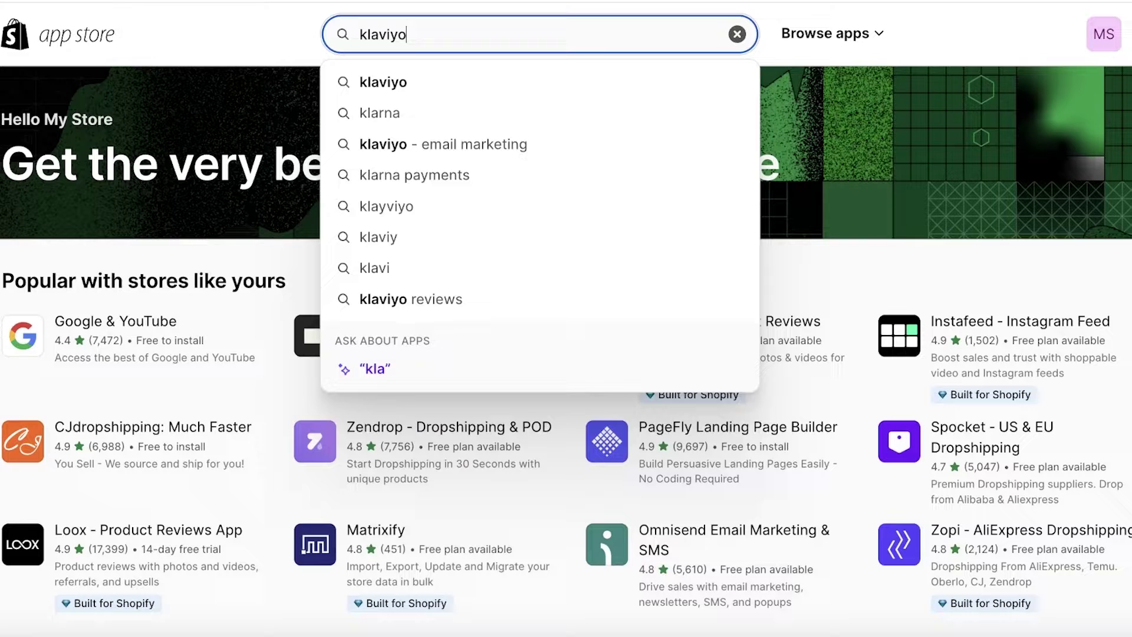
key("Return")
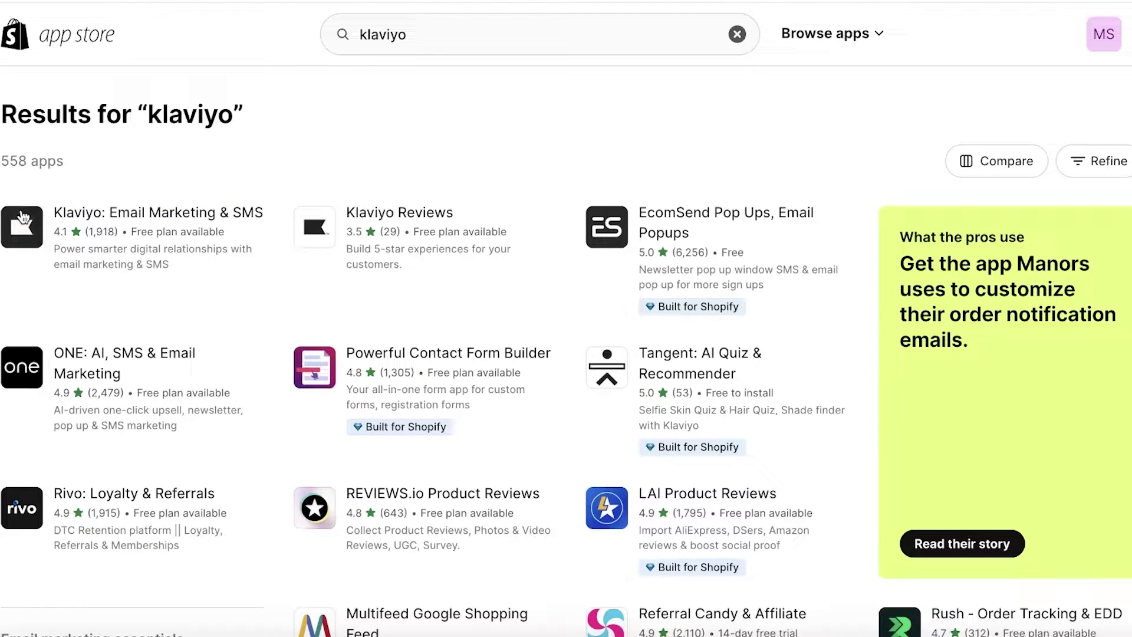
left_click(21, 219)
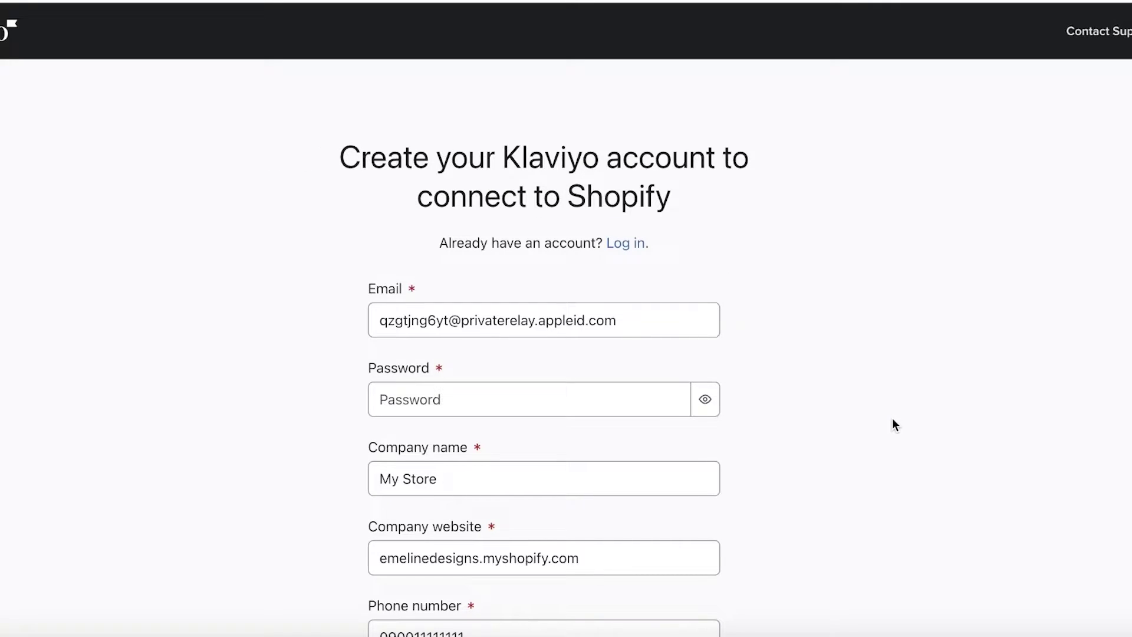
- Review the prefilled Klaviyo create-account form for My Store and select the password field
scroll(868, 399, "down", 7)
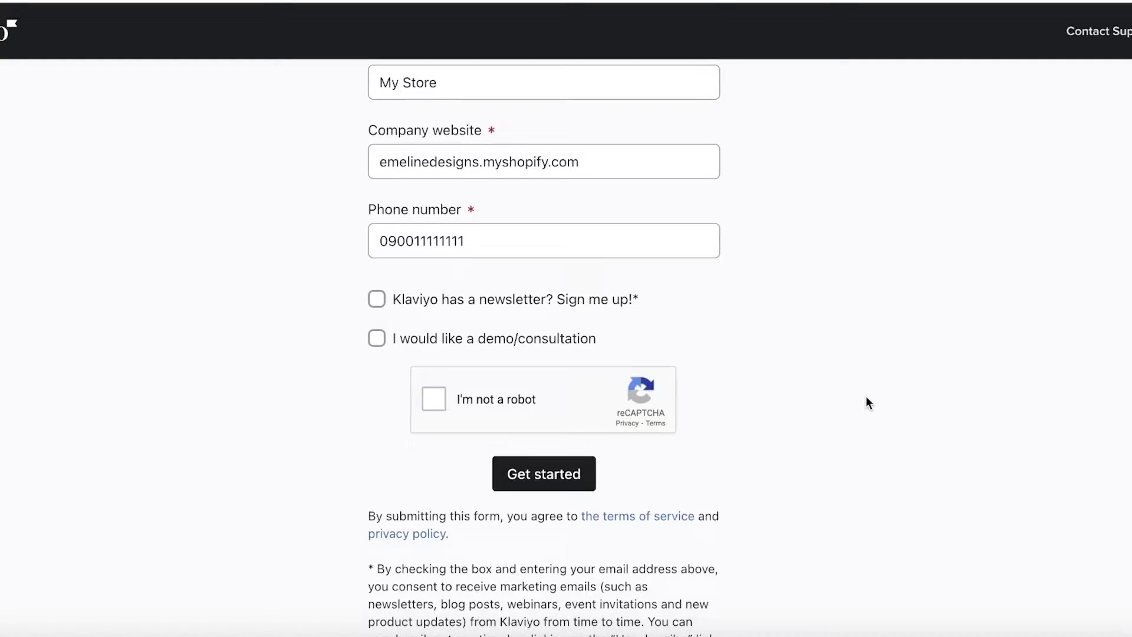
scroll(867, 403, "up", 7)
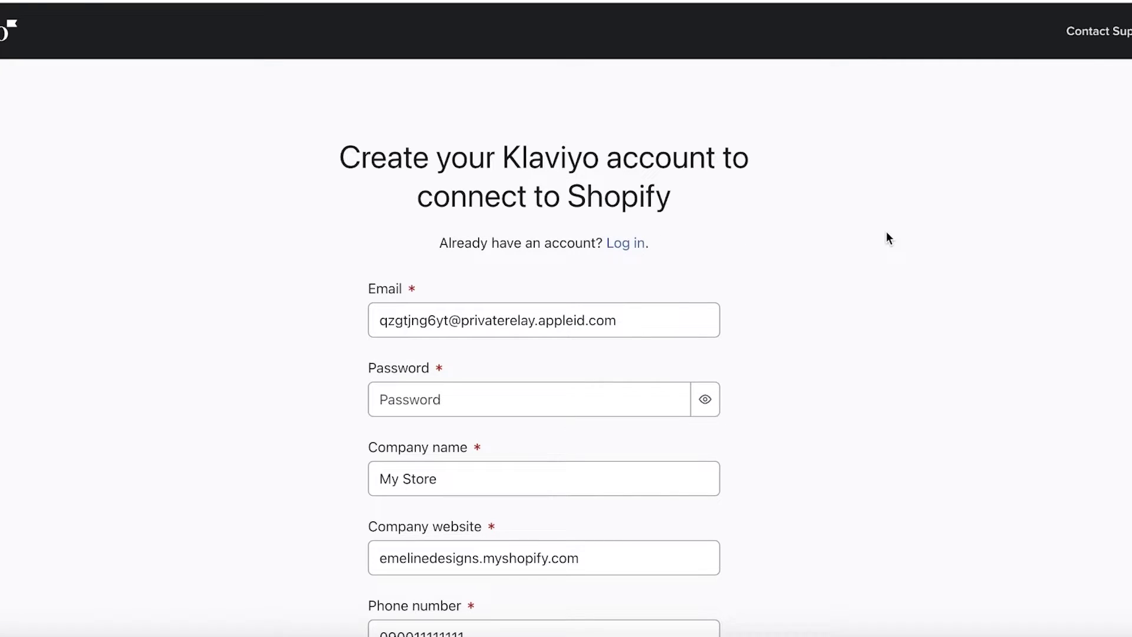
scroll(888, 236, "down", 1)
scroll(888, 236, "down", 5)
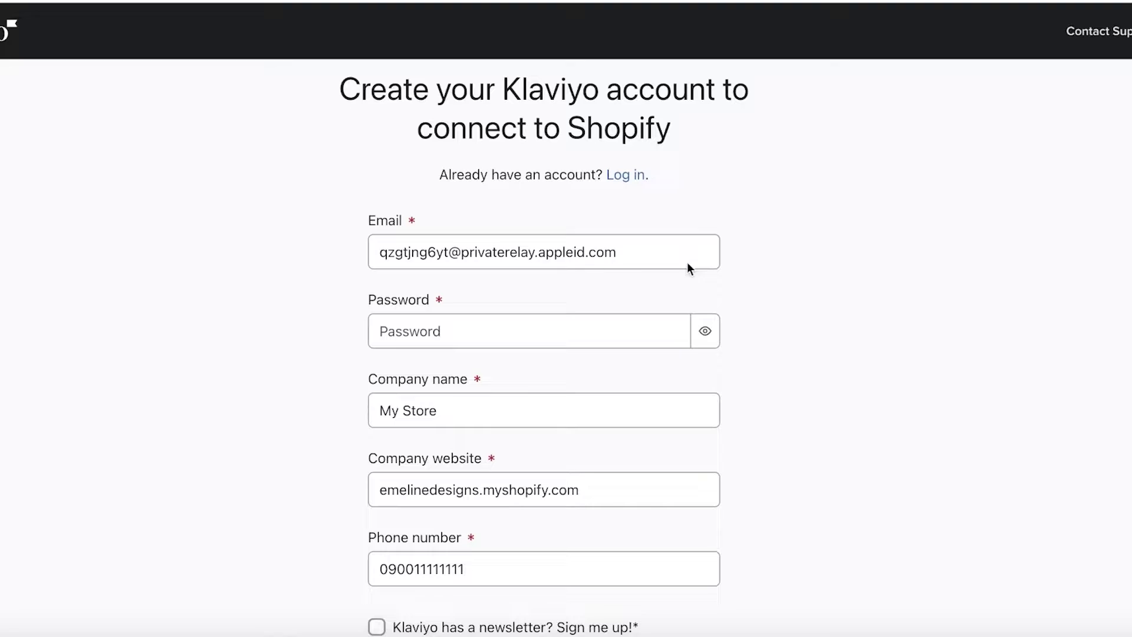
left_click(445, 207)
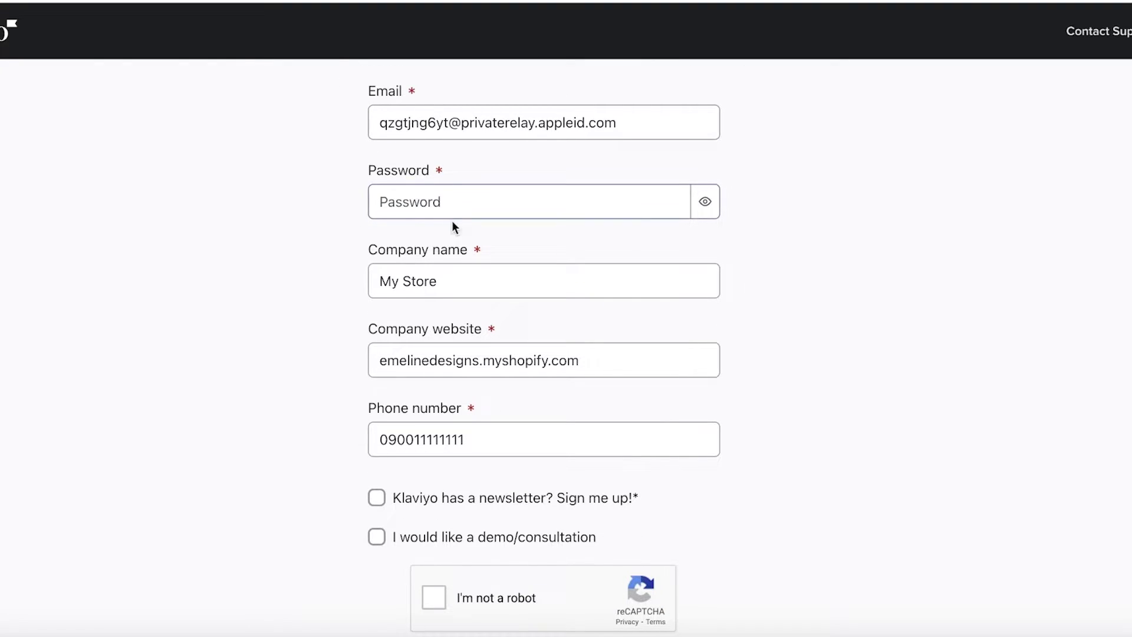
scroll(453, 223, "down", 4)
scroll(740, 205, "up", 8)
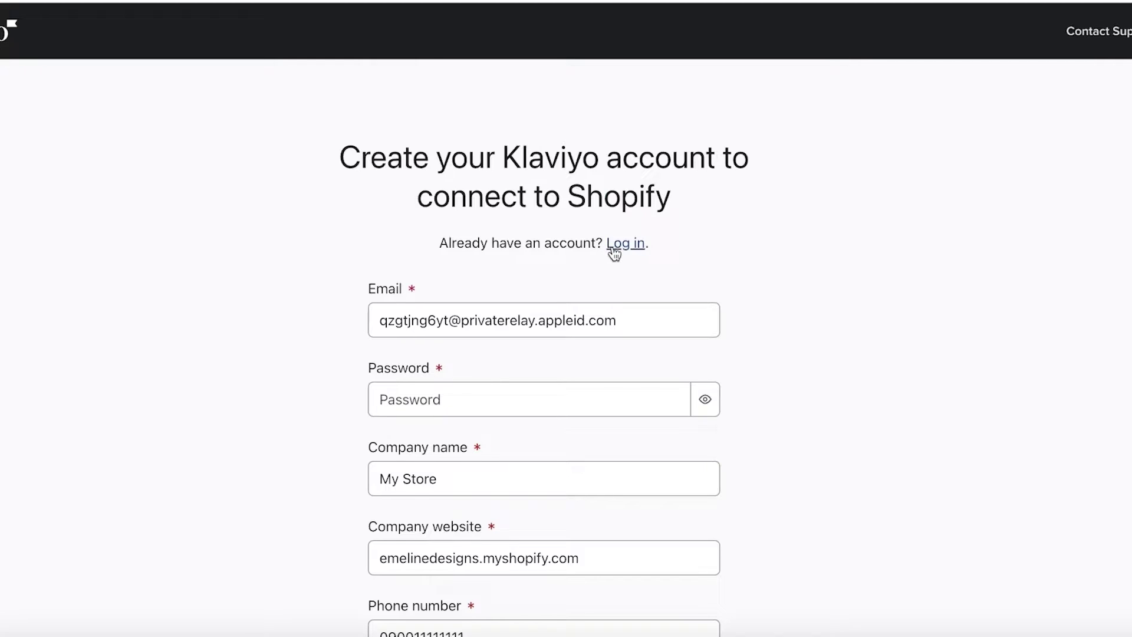
- Switch to Log in, pass the car-image captcha, and sign into the existing Klaviyo account
left_click(614, 248)
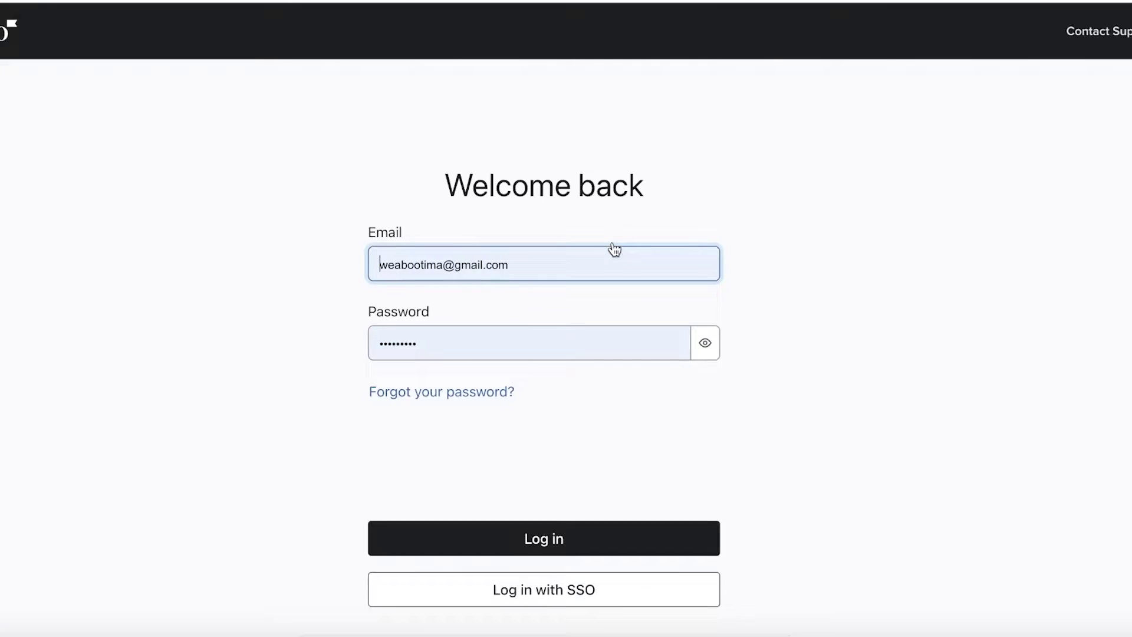
left_click(470, 470)
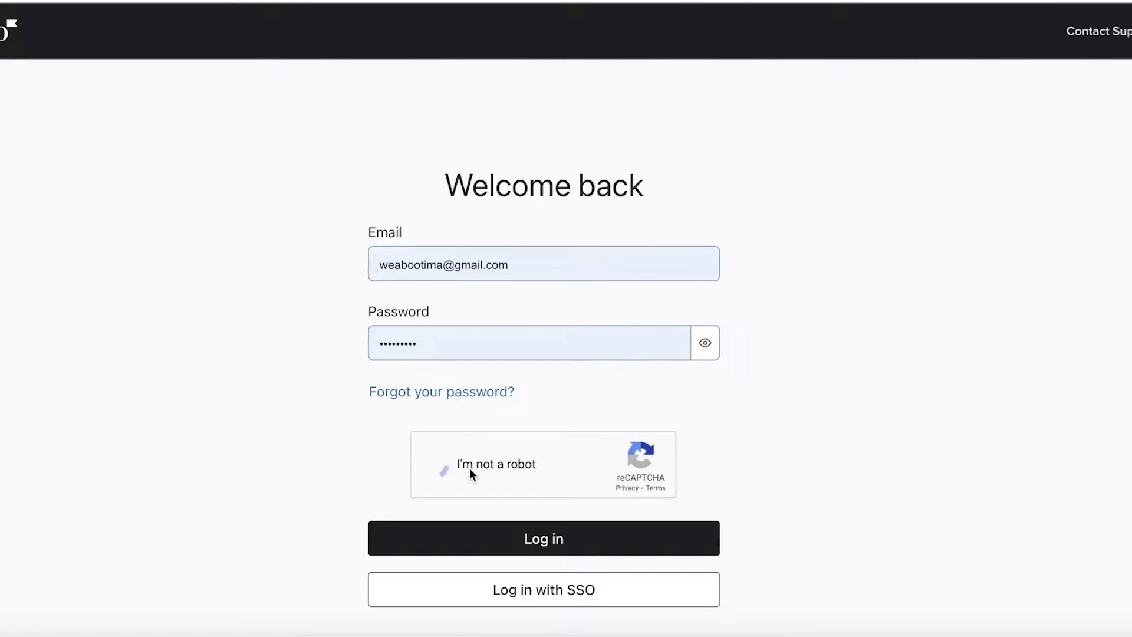
left_click(477, 295)
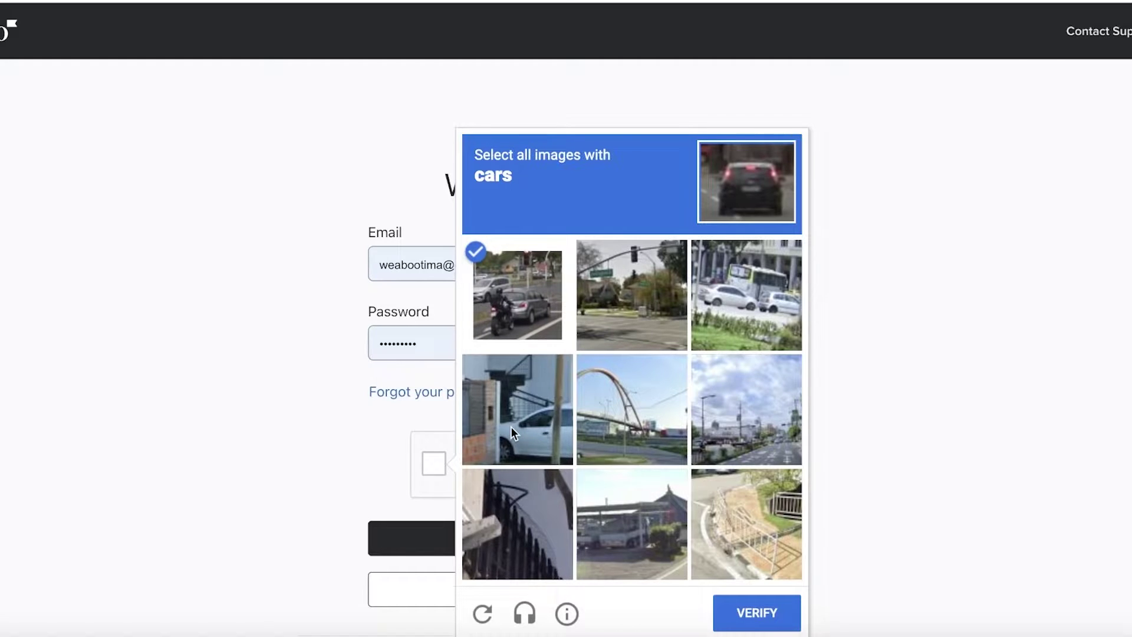
left_click(511, 427)
left_click(648, 530)
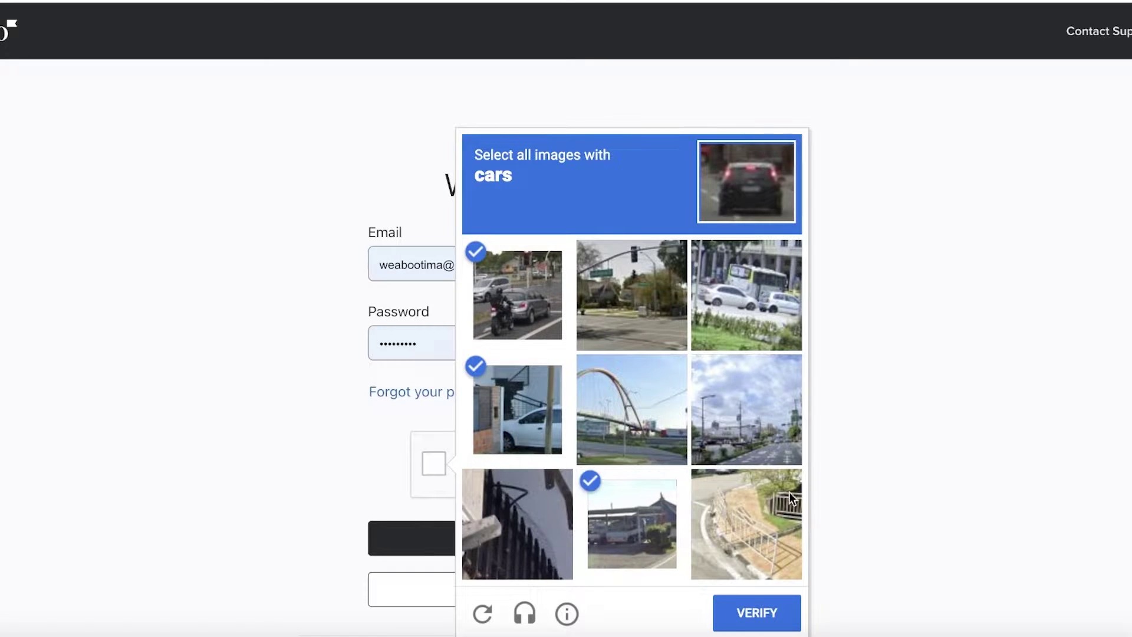
left_click(760, 626)
left_click(599, 549)
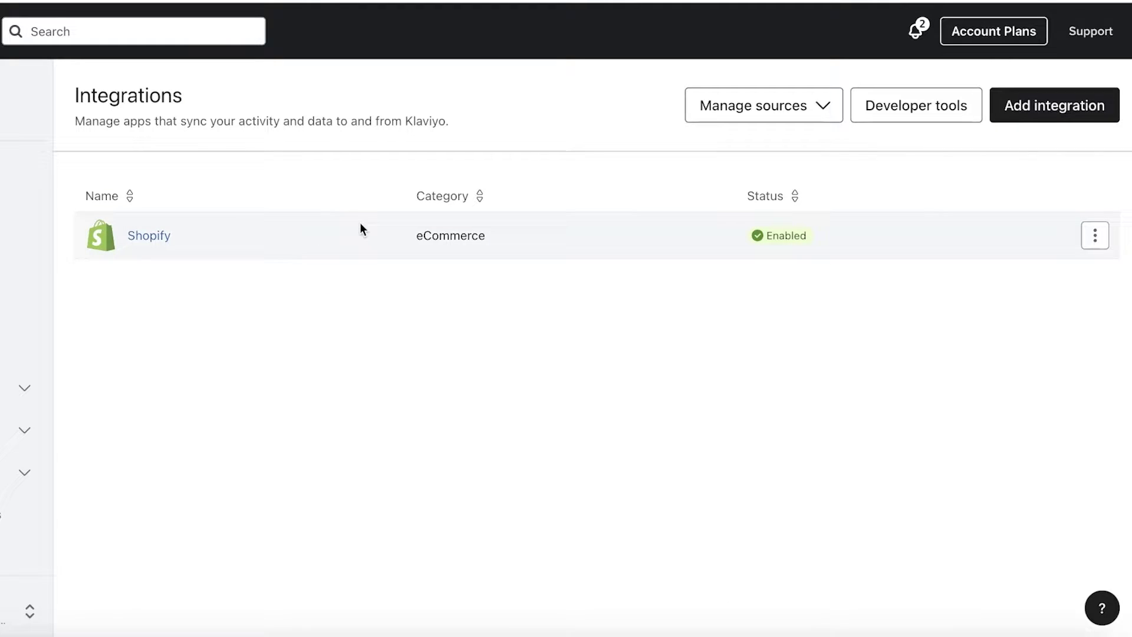
- Reinstall Klaviyo on the Shopify store from the Shopify integration and confirm Update Integration
left_click(141, 242)
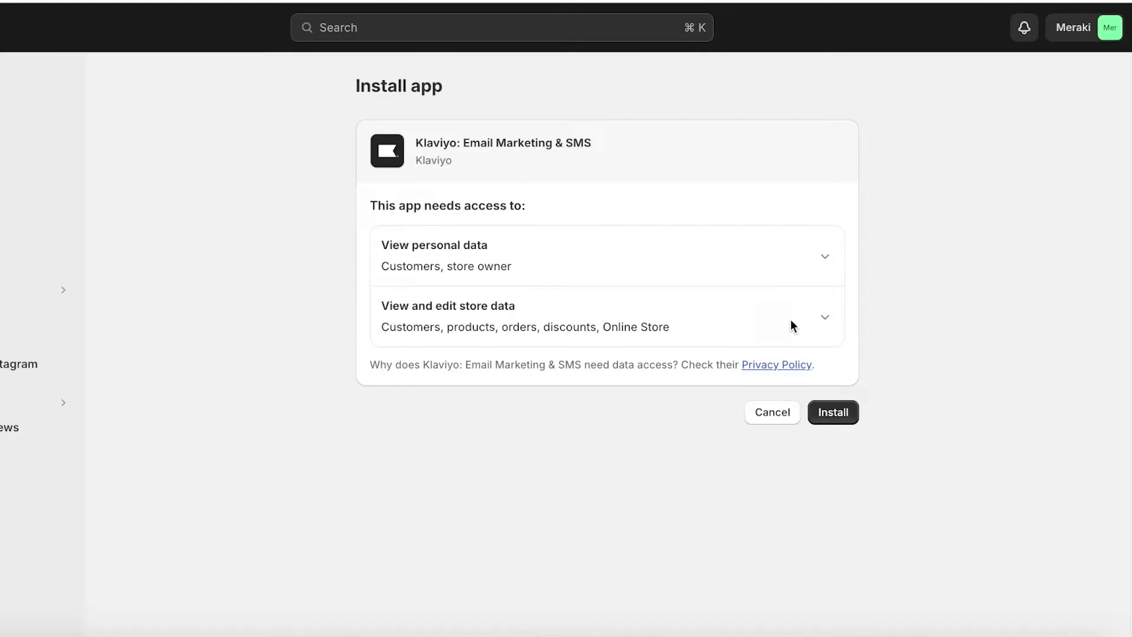
left_click(830, 416)
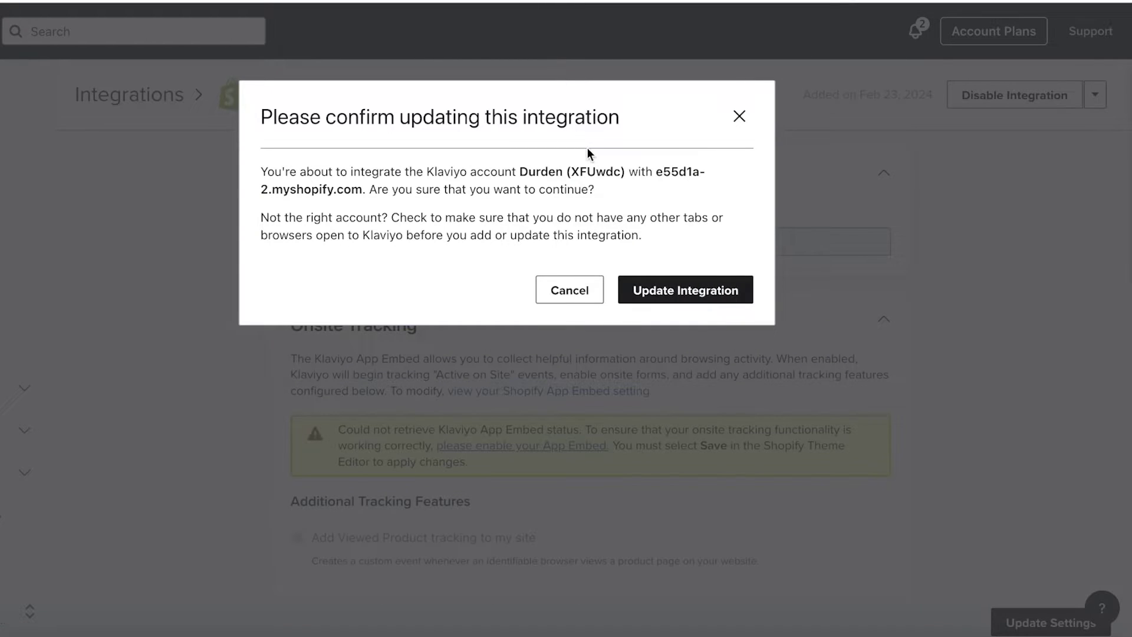
left_click(688, 291)
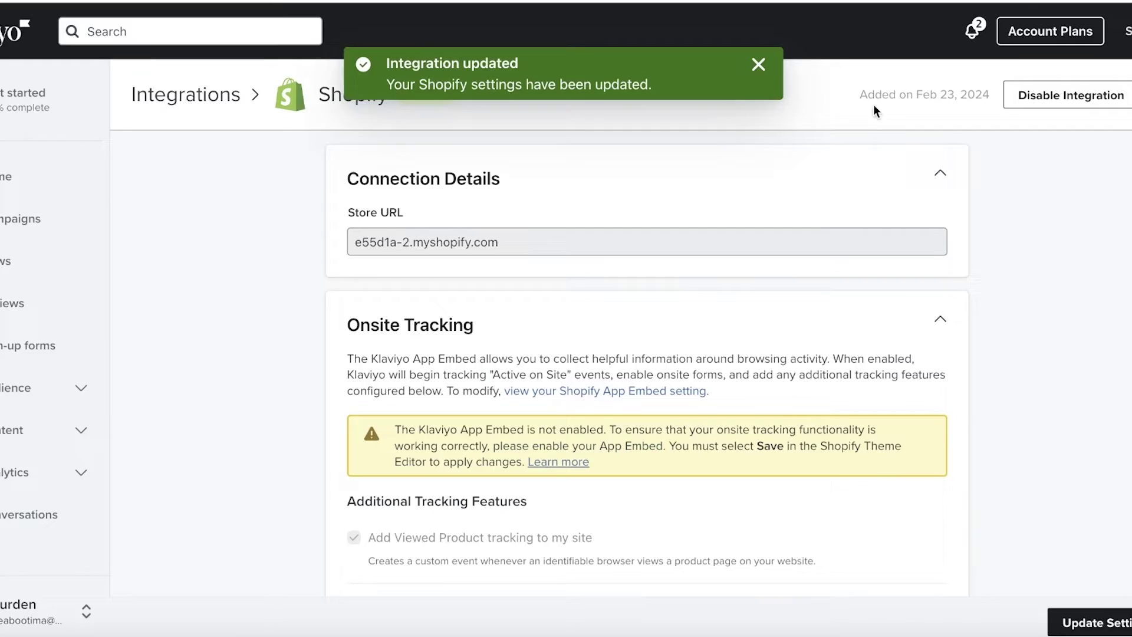
left_click(709, 64)
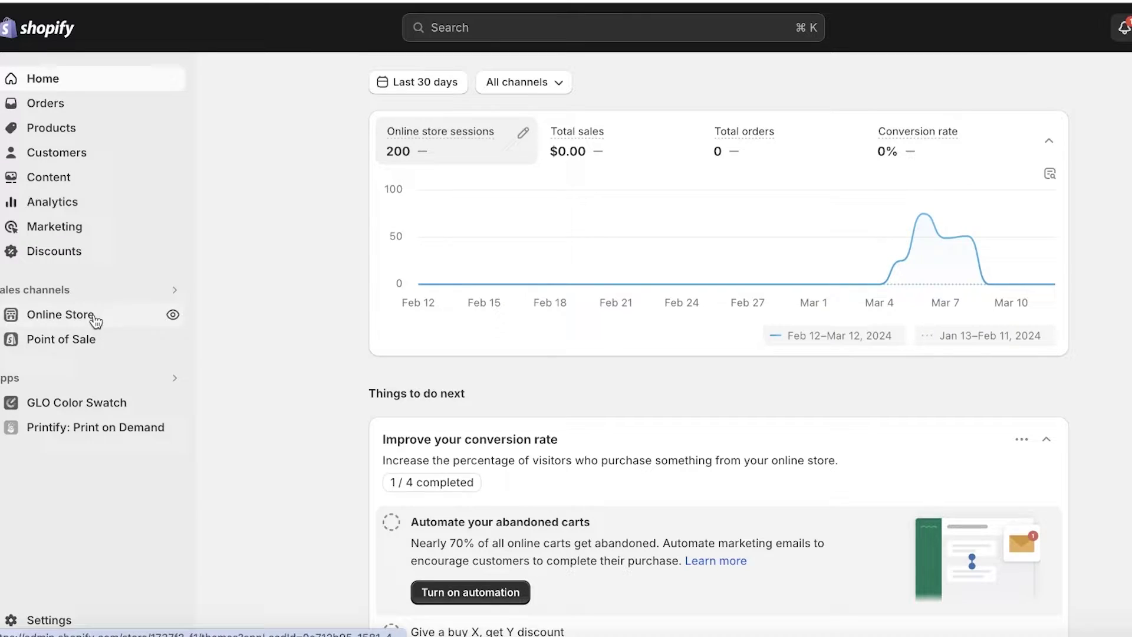
- Turn on the Klaviyo Onsite Javascript app embed in the Dawn theme editor
left_click(93, 318)
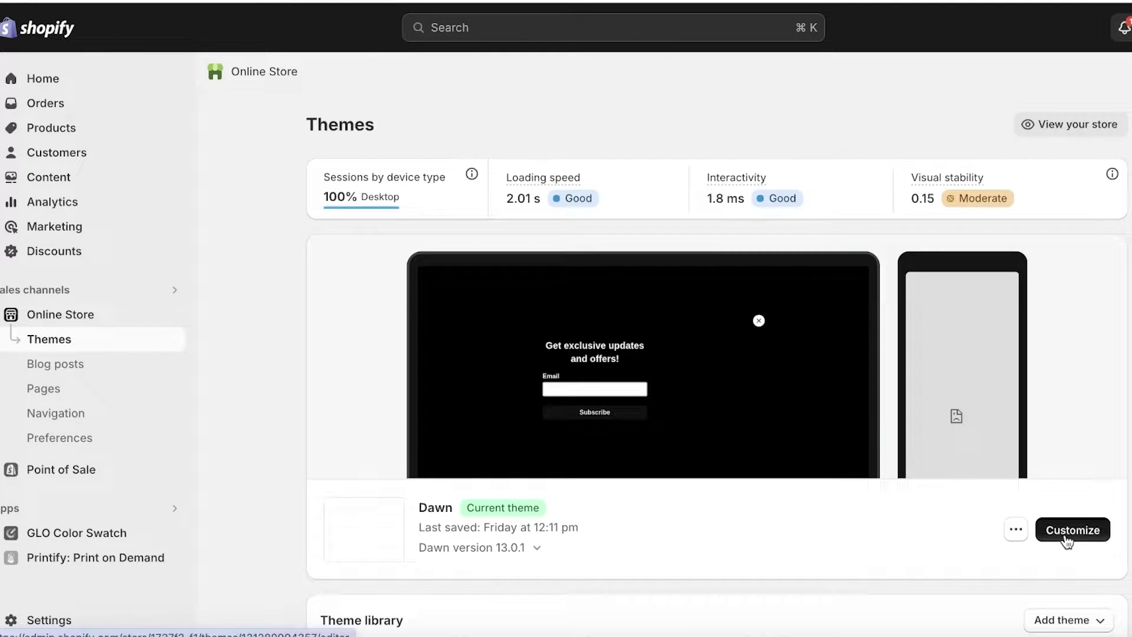
left_click(1068, 541)
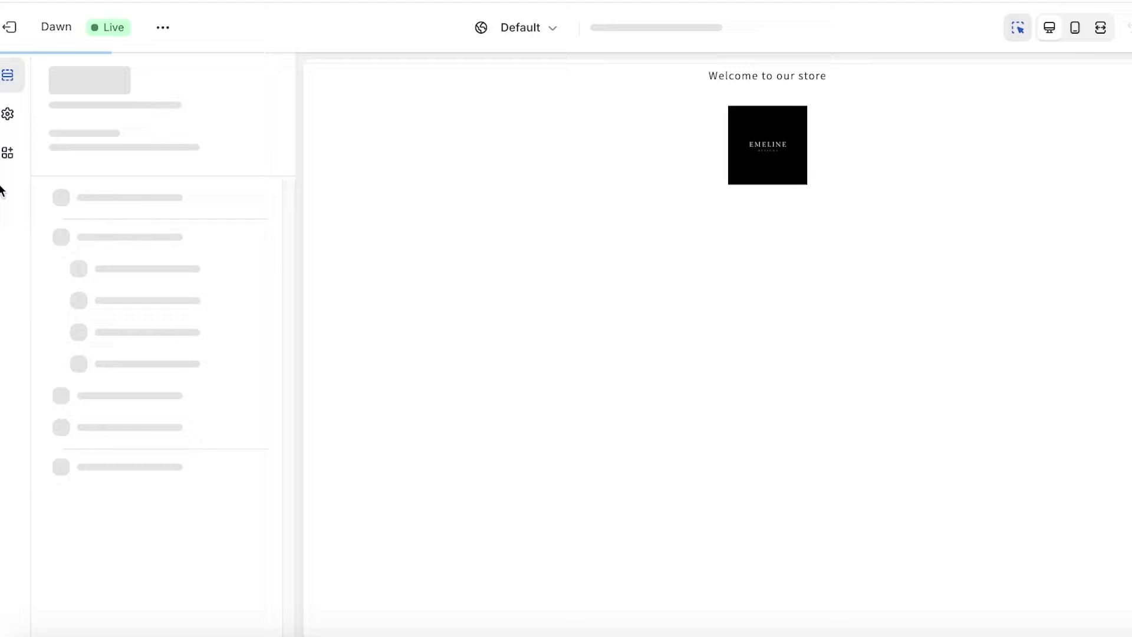
left_click(6, 151)
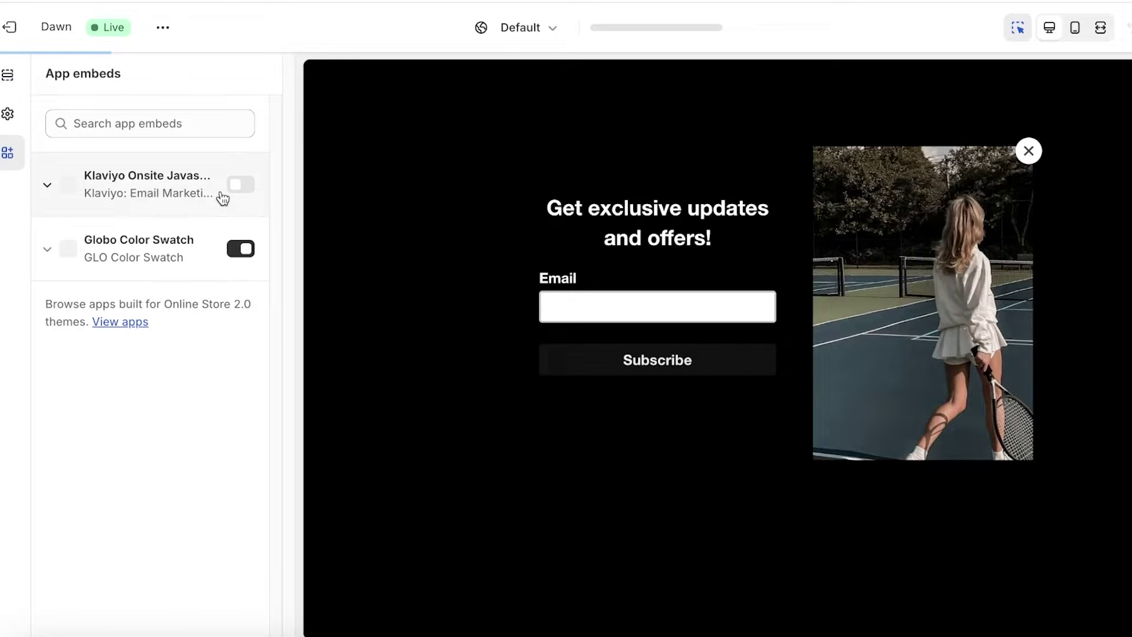
left_click(230, 188)
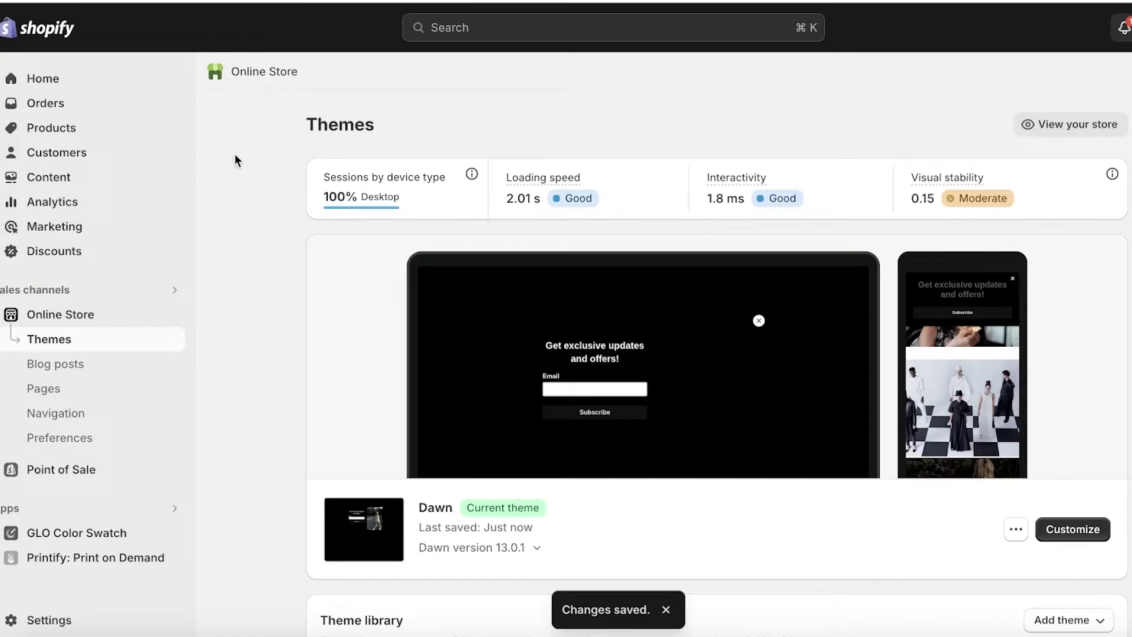
- Open Klaviyo from Shopify's installed apps and review the Shopify integration sync settings
left_click(71, 510)
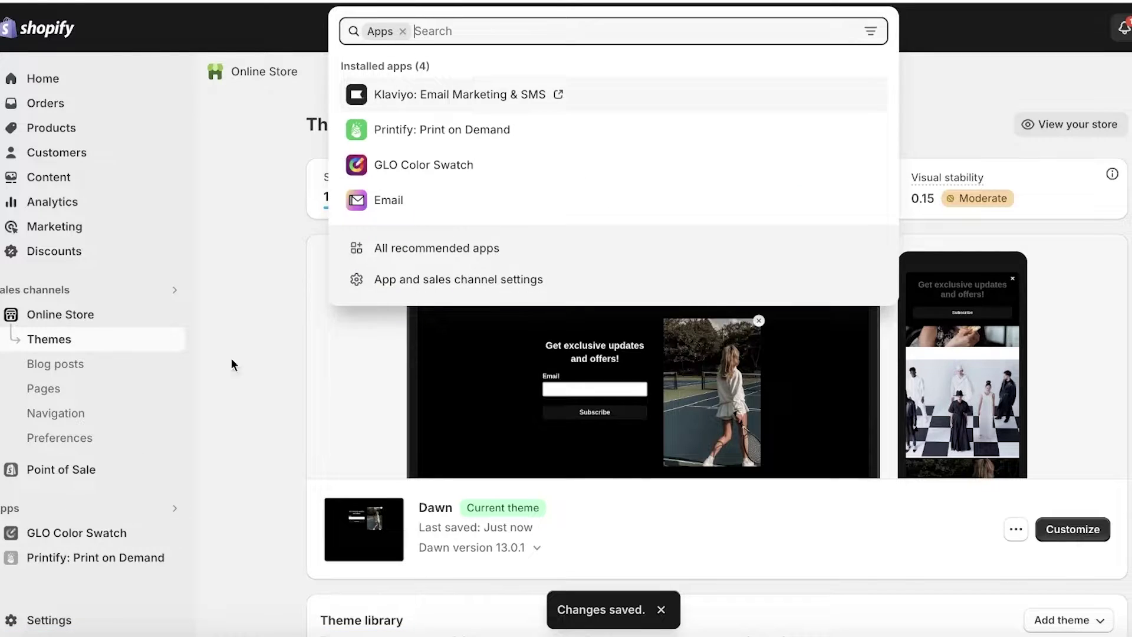
left_click(465, 105)
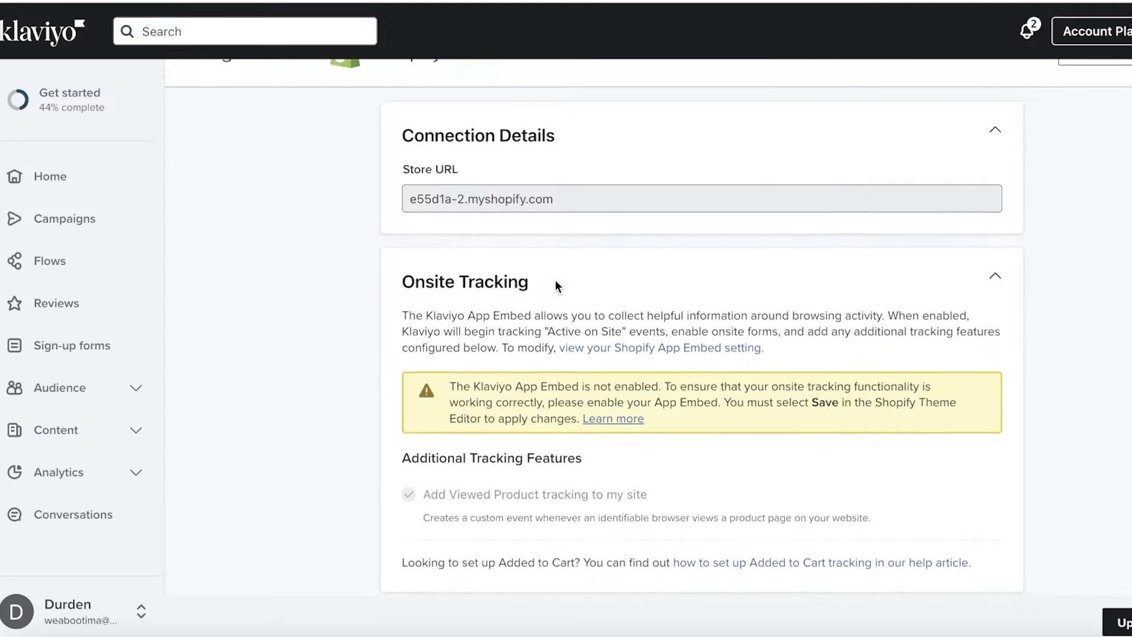
scroll(556, 286, "down", 5)
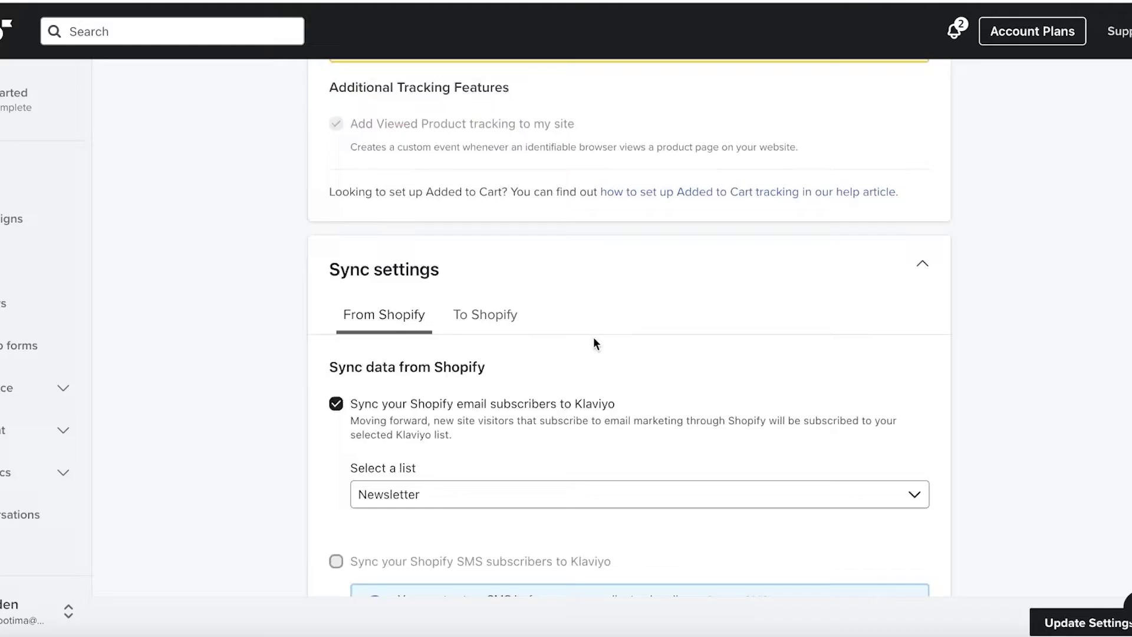
scroll(581, 340, "down", 5)
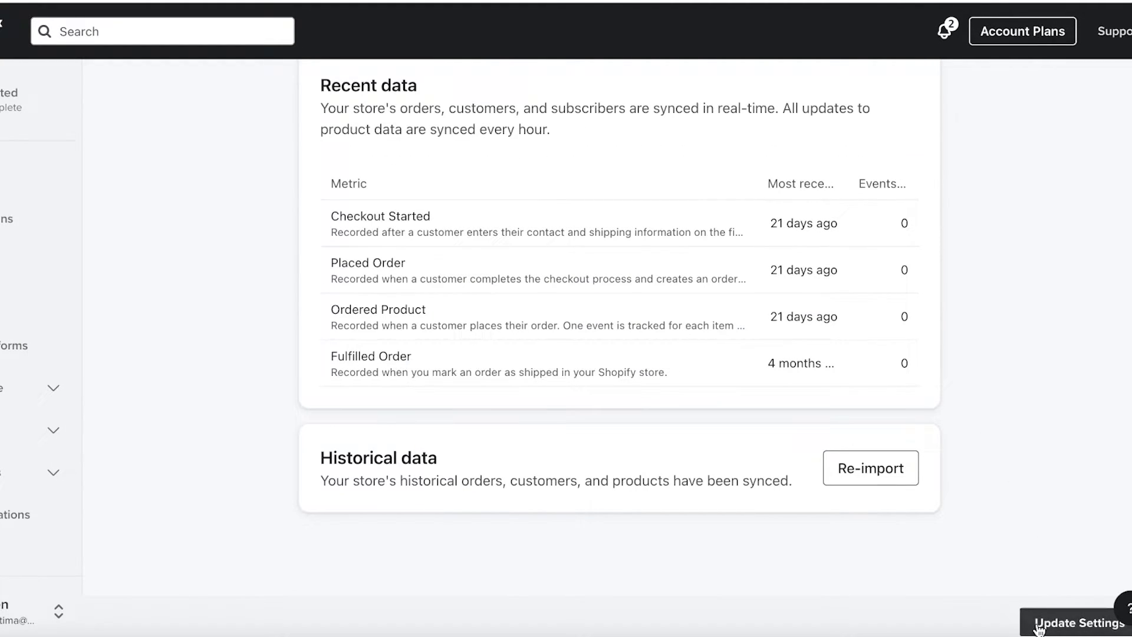
scroll(992, 408, "up", 10)
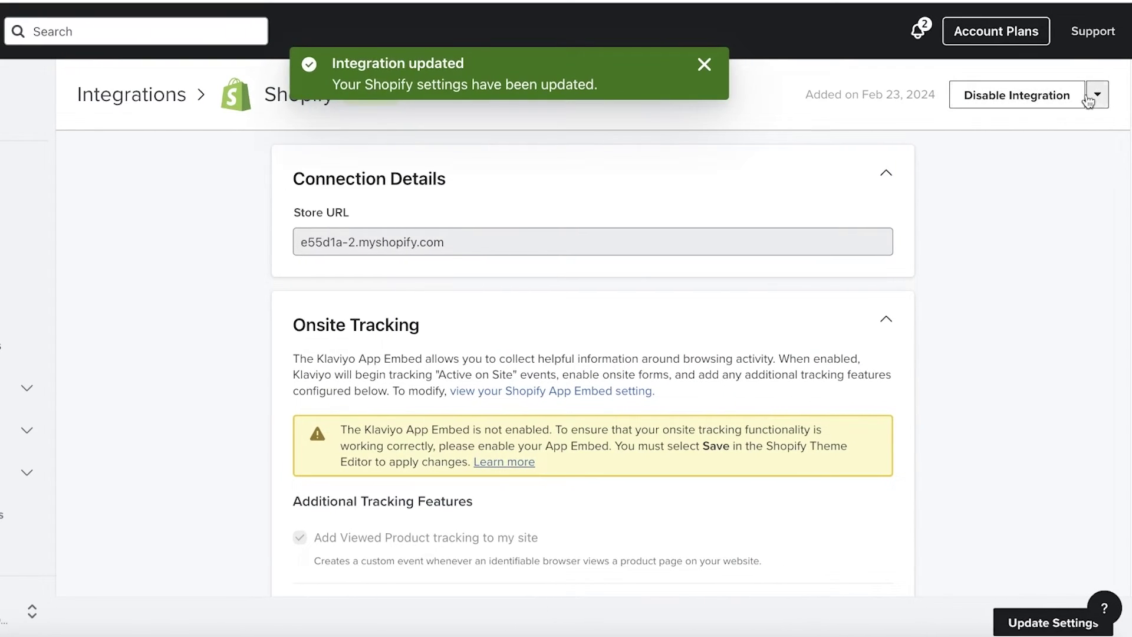
- Remove the existing Shopify integration from Klaviyo
left_click(1124, 95)
left_click(1042, 122)
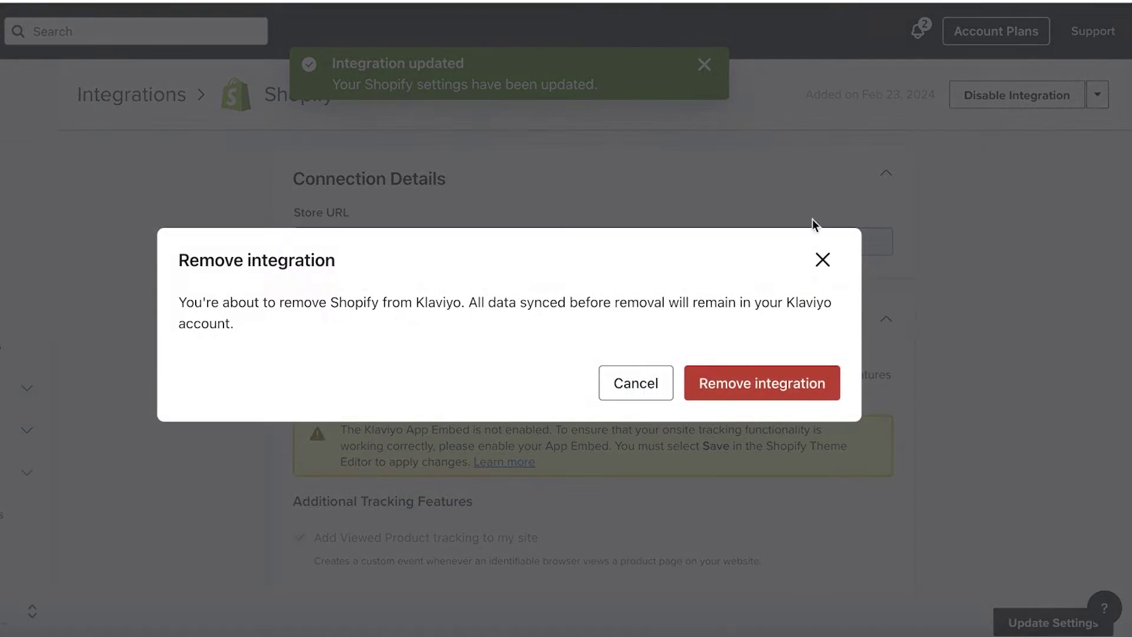
left_click(749, 383)
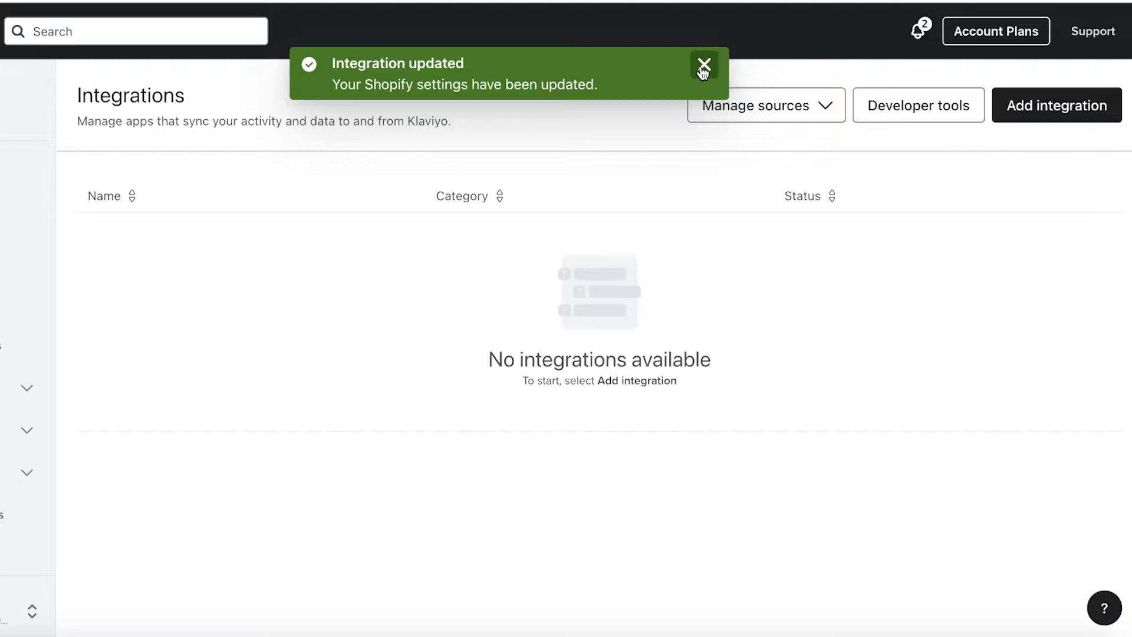
left_click(703, 64)
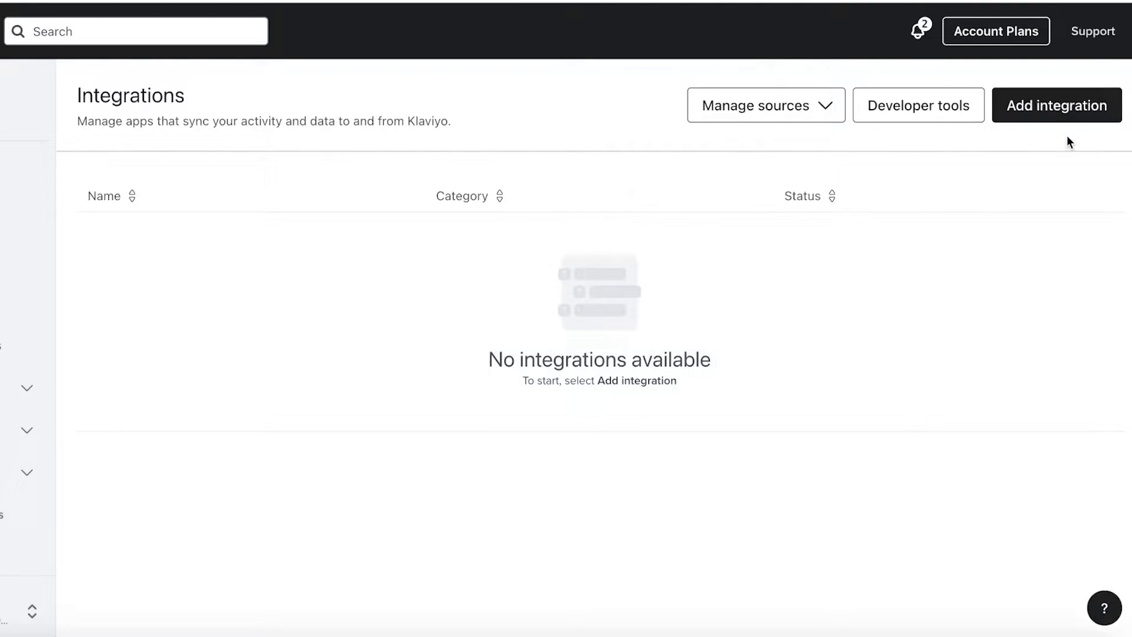
- Add a new Shopify integration and paste the storefront address into Store URL
left_click(1061, 107)
scroll(379, 318, "down", 1)
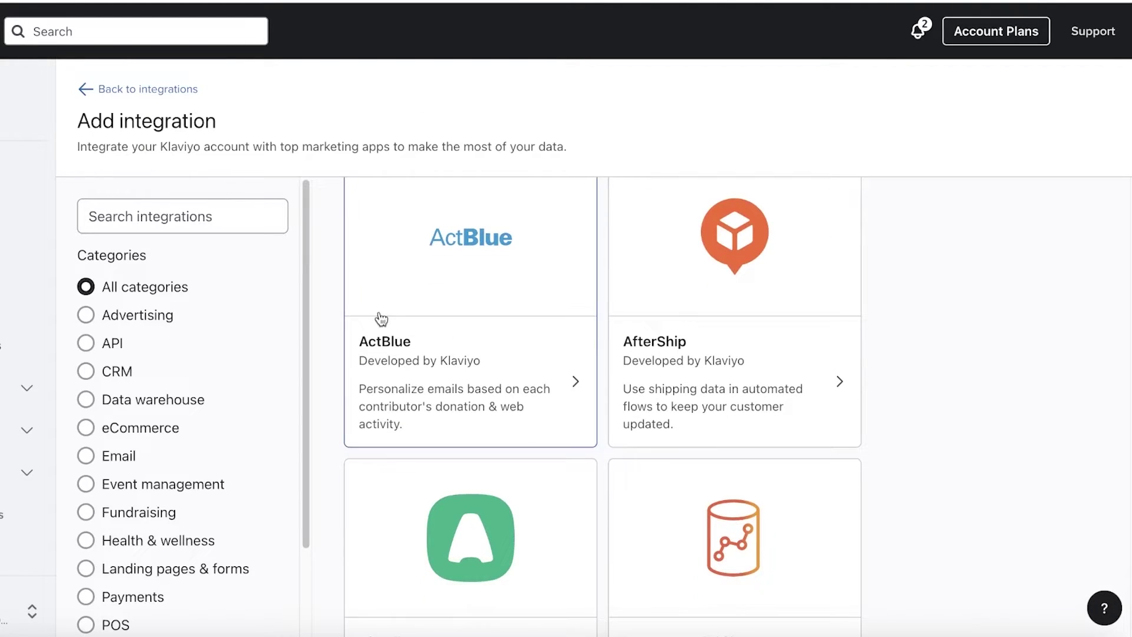
left_click(222, 206)
type("shop")
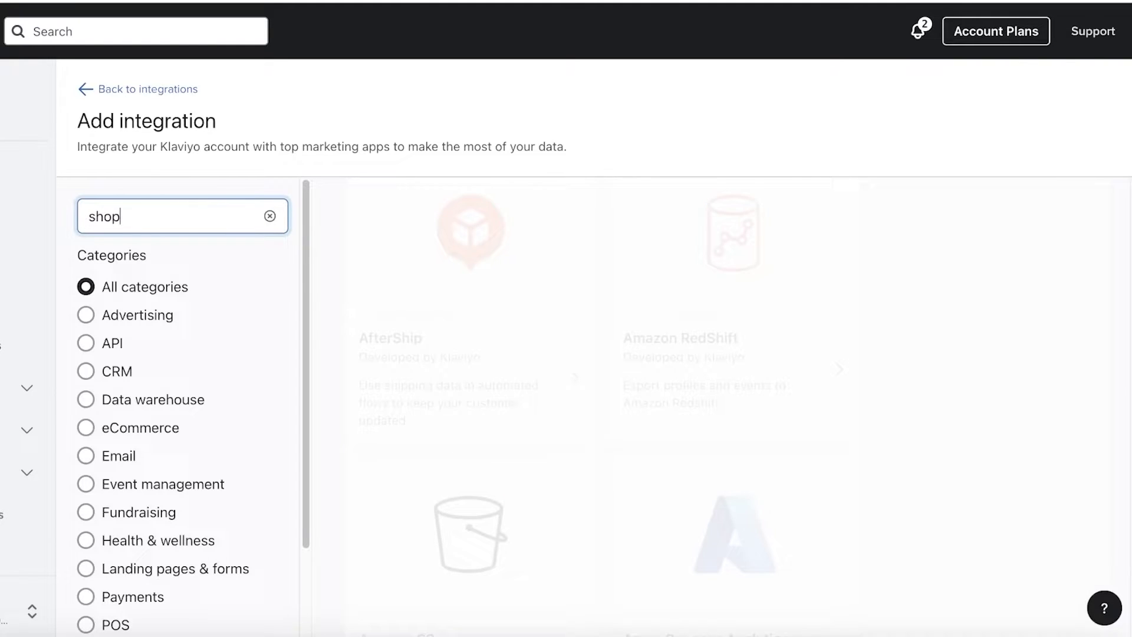
left_click(935, 283)
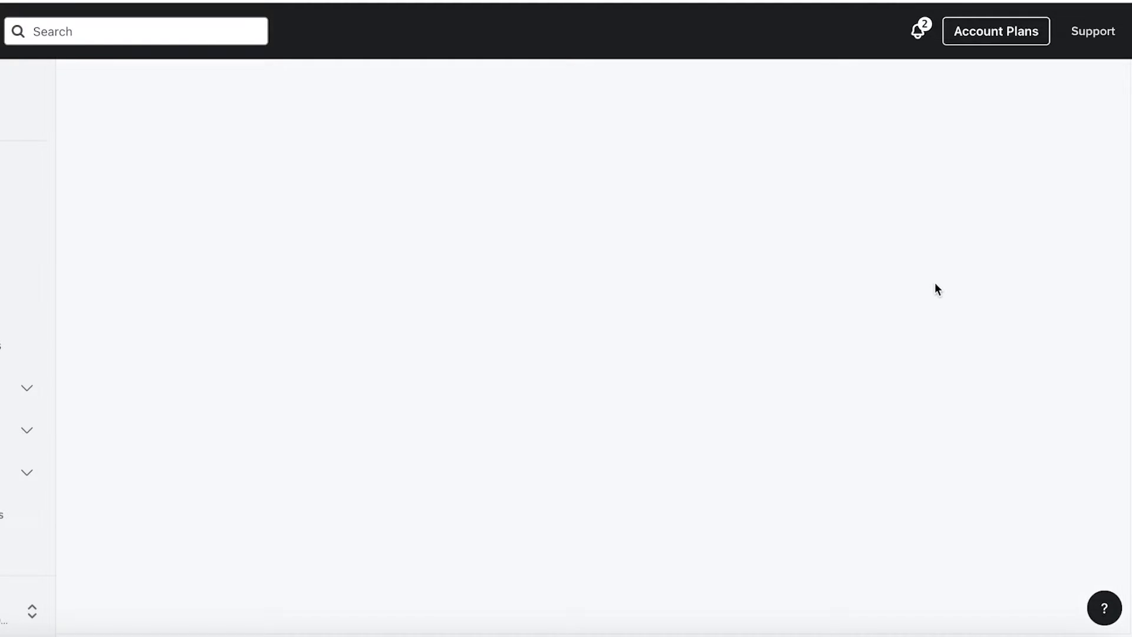
left_click(470, 233)
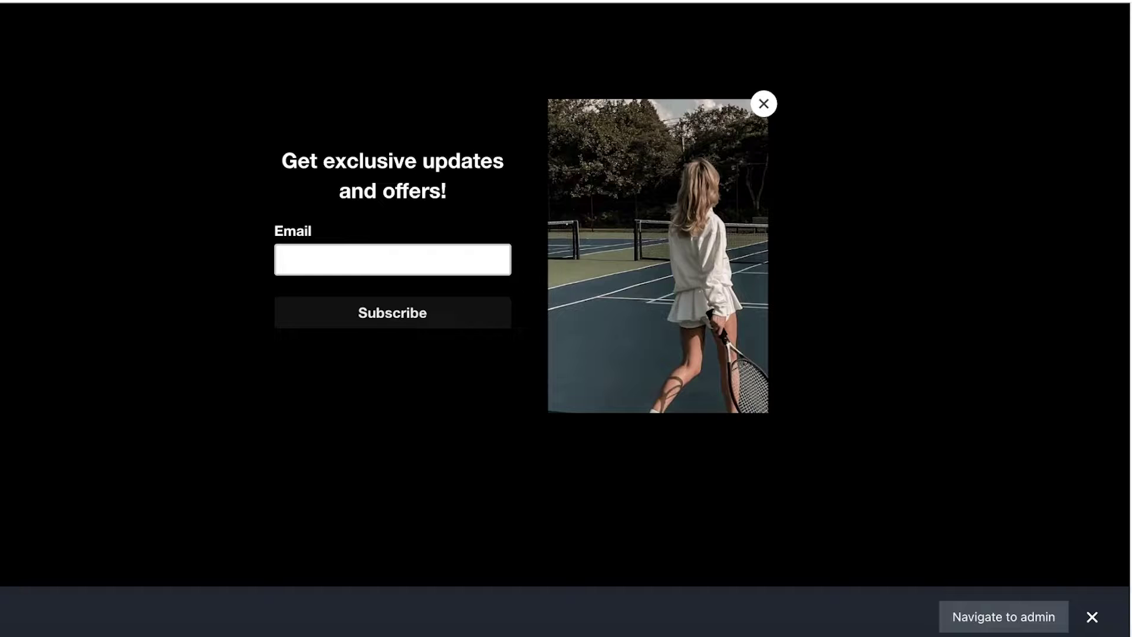
right_click(555, 3)
left_click(759, 112)
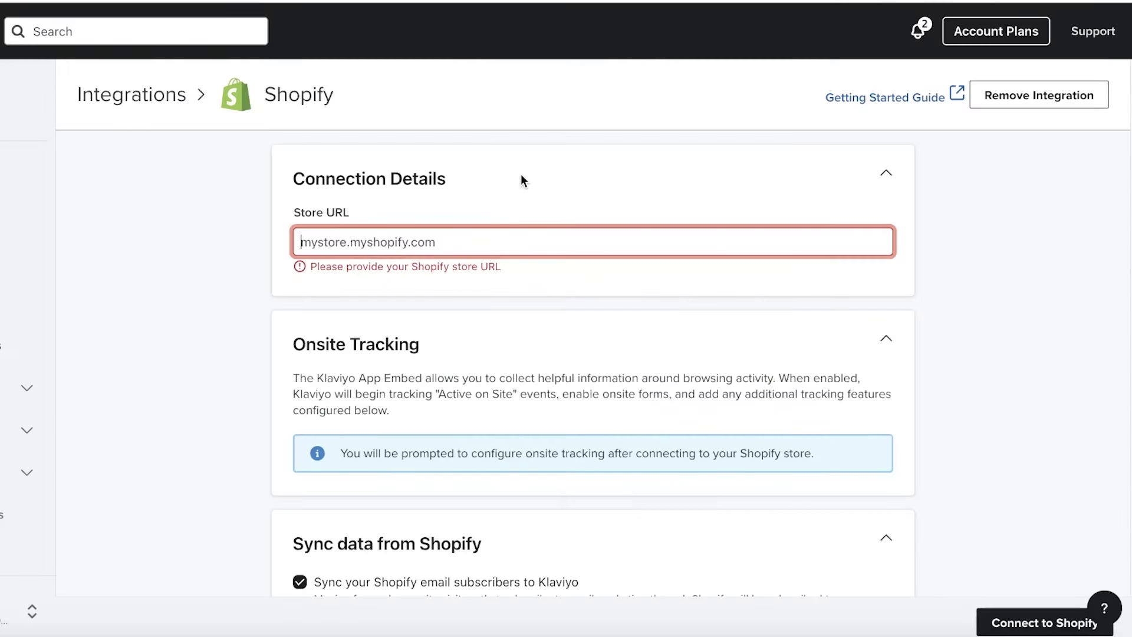
right_click(473, 236)
left_click(519, 361)
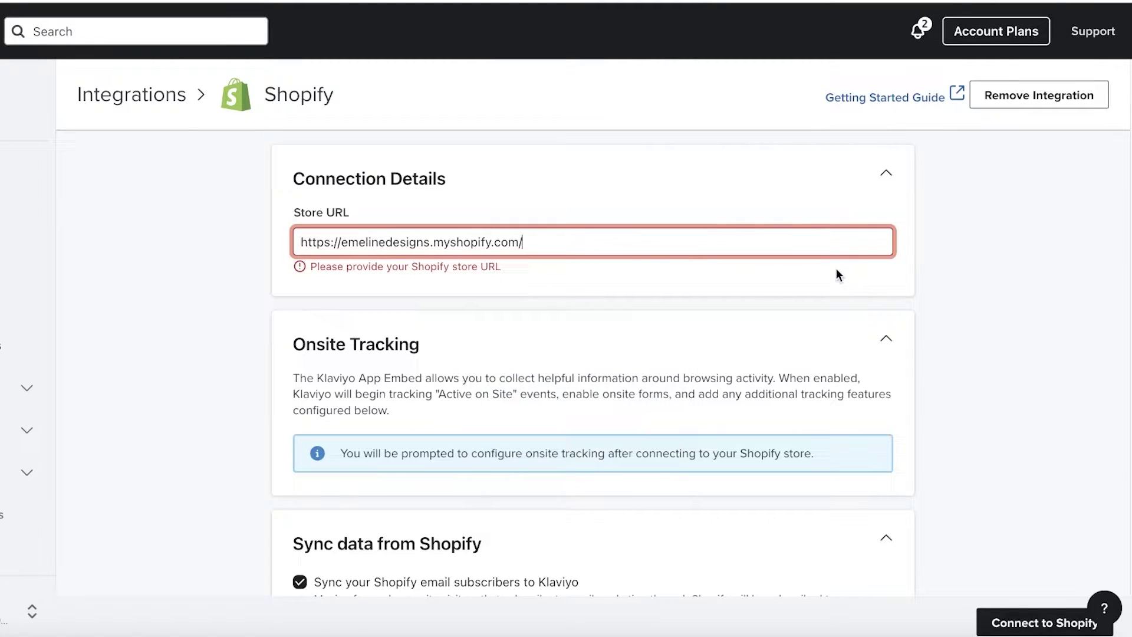
scroll(819, 295, "down", 1)
left_click(1020, 624)
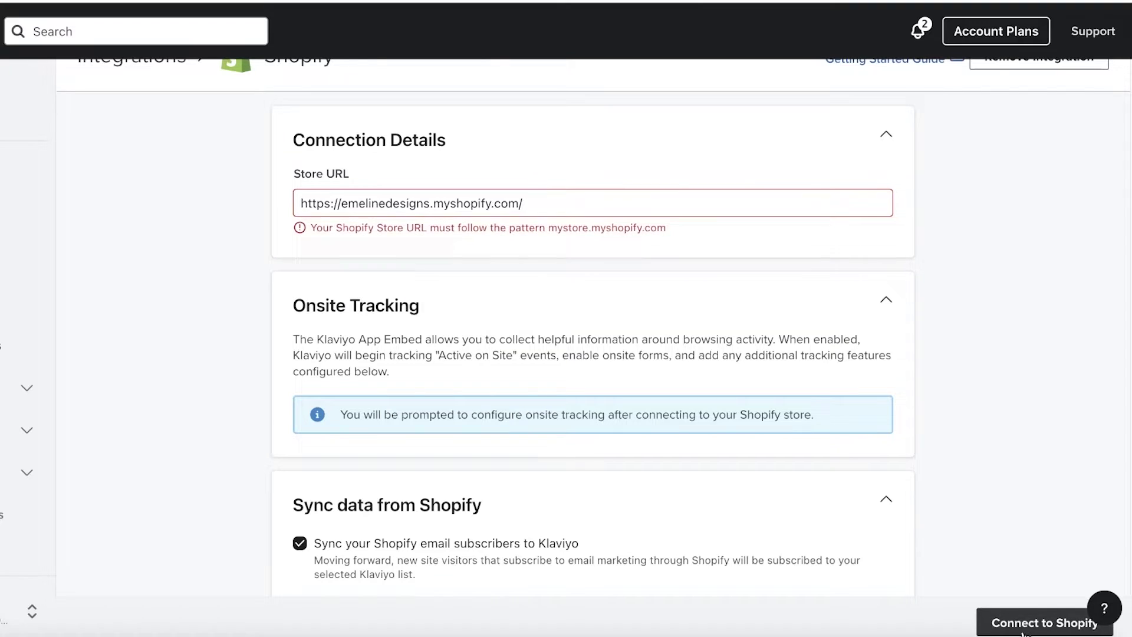
left_click(576, 195)
key("Home")
key("Delete")
key("Delete")
key("Delete")
key("Delete")
key("Delete")
key("Delete")
key("Delete")
key("Delete")
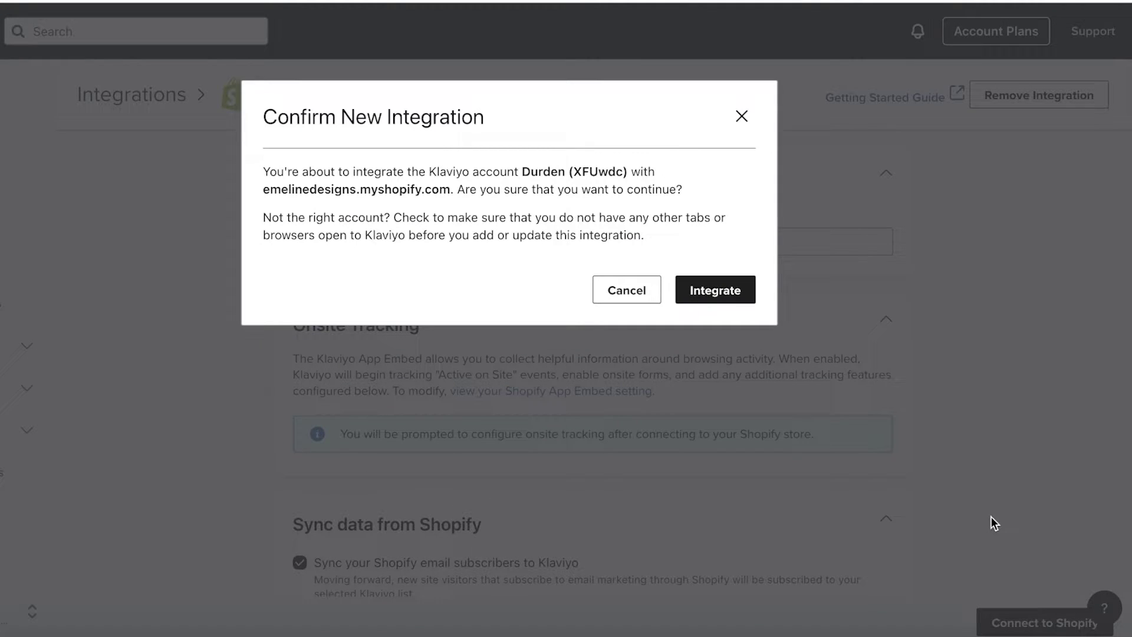
left_click(731, 291)
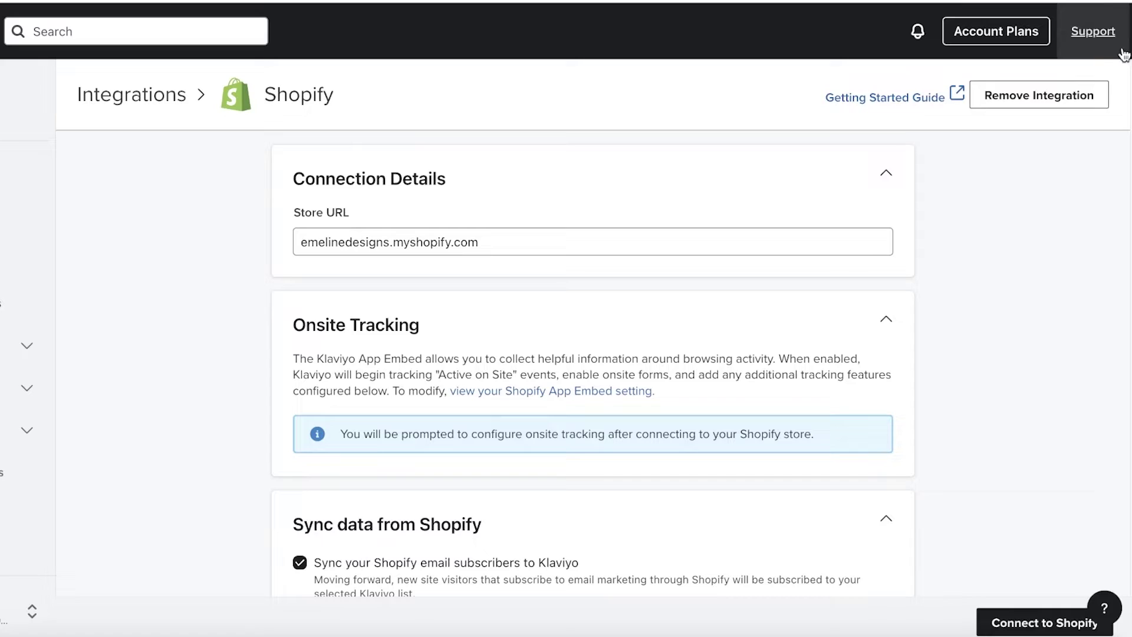
scroll(746, 323, "down", 3)
scroll(835, 276, "up", 3)
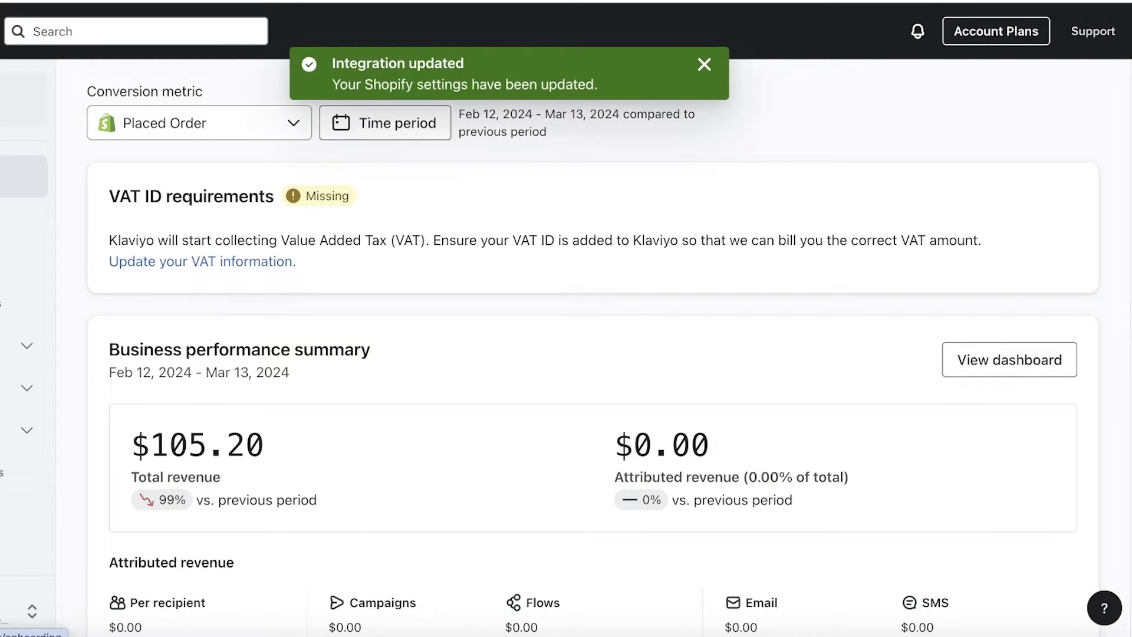
scroll(639, 137, "down", 4)
left_click(705, 66)
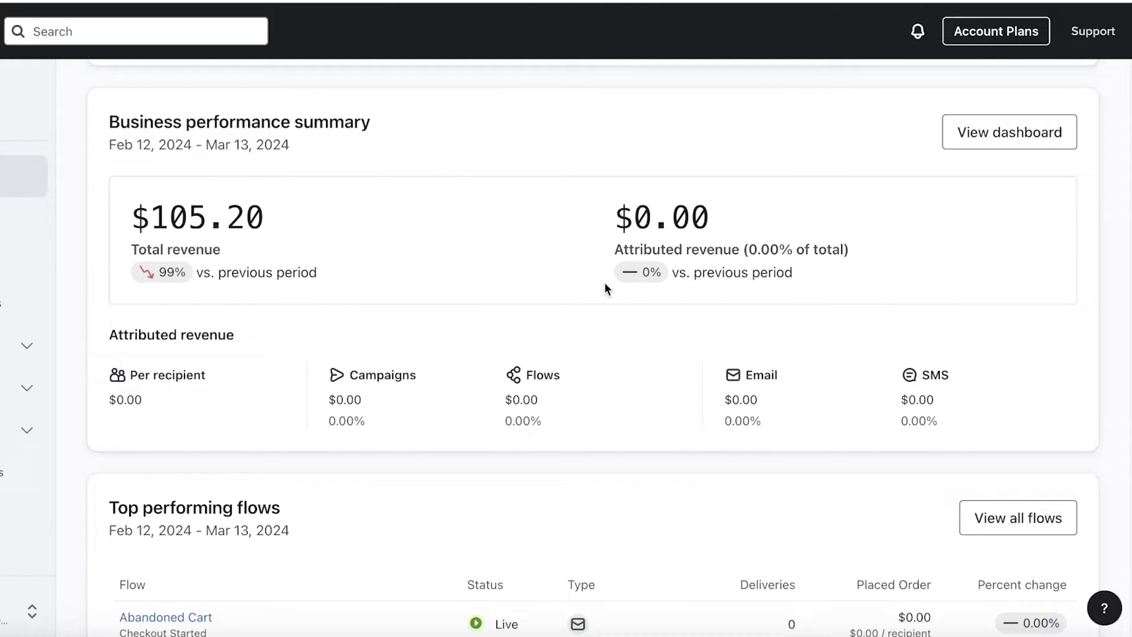
scroll(604, 282, "down", 4)
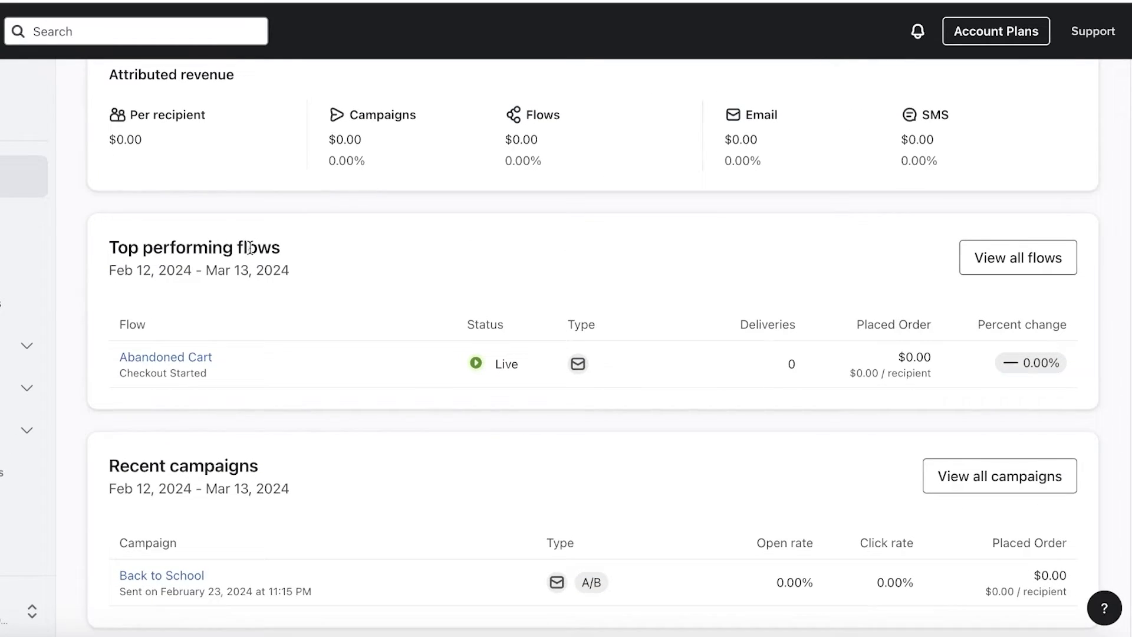
scroll(248, 472, "up", 8)
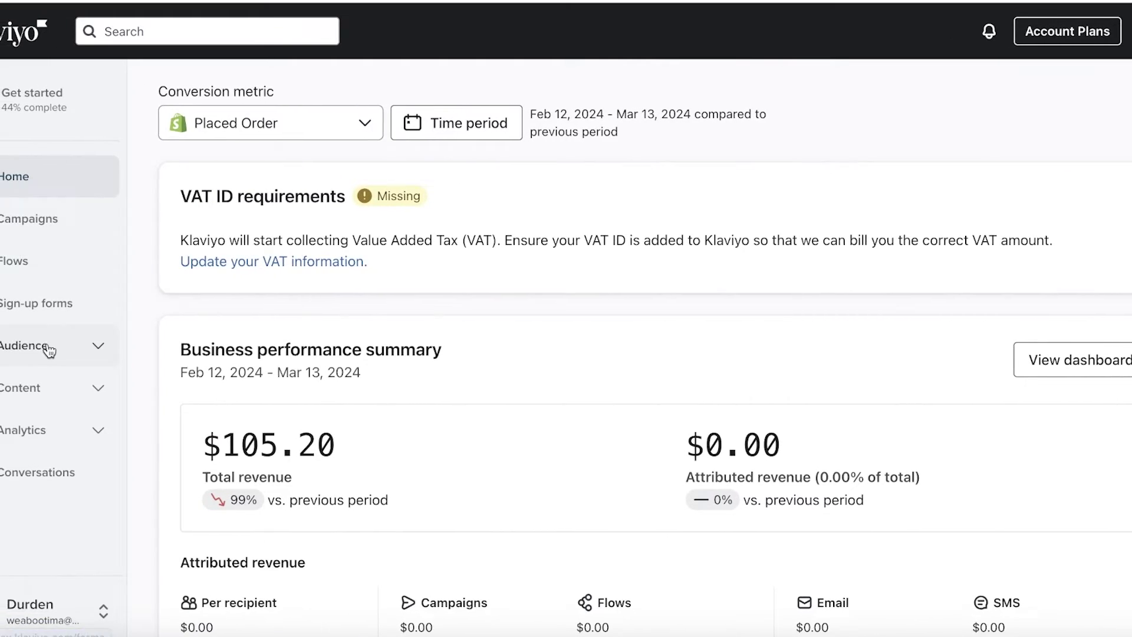
- Open Audience > Lists & segments and view the create list or segment options
left_click(83, 354)
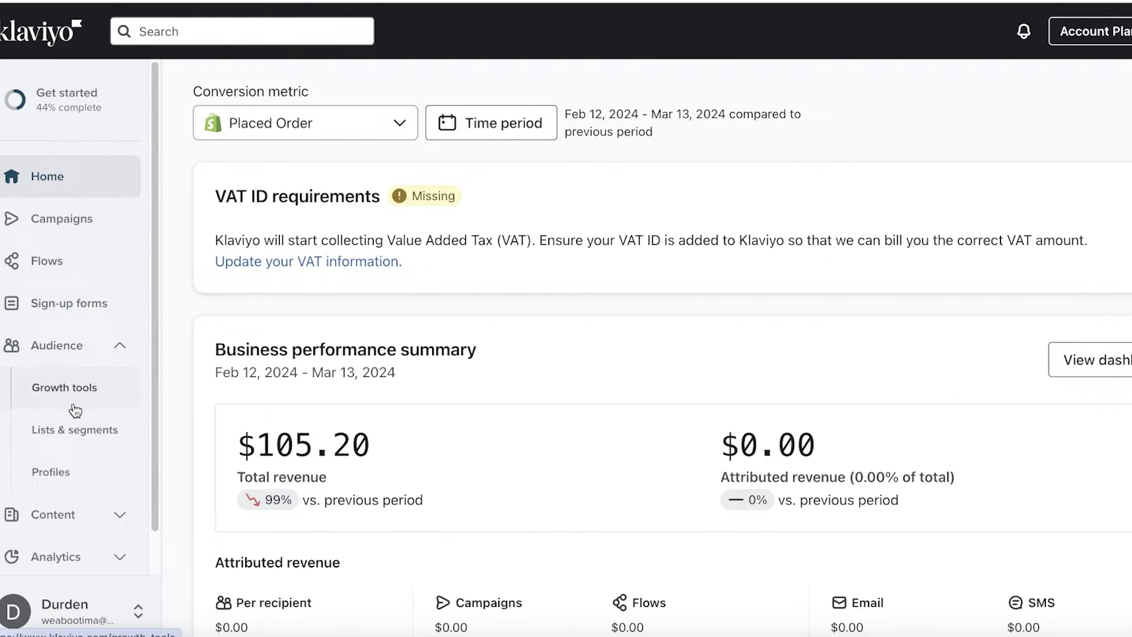
left_click(78, 436)
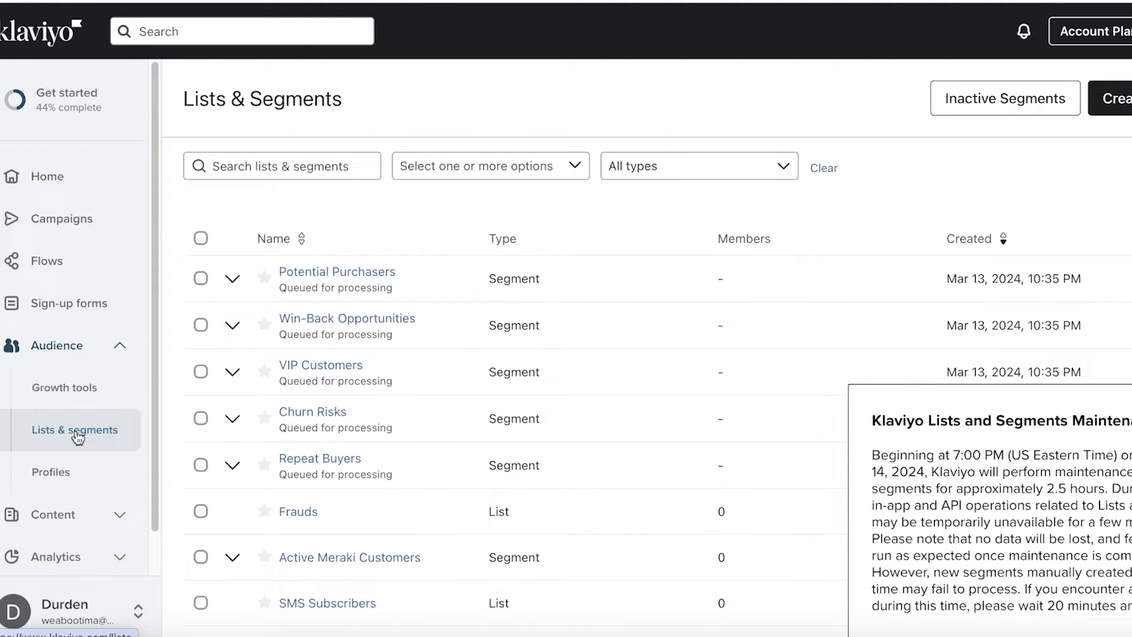
left_click(1111, 98)
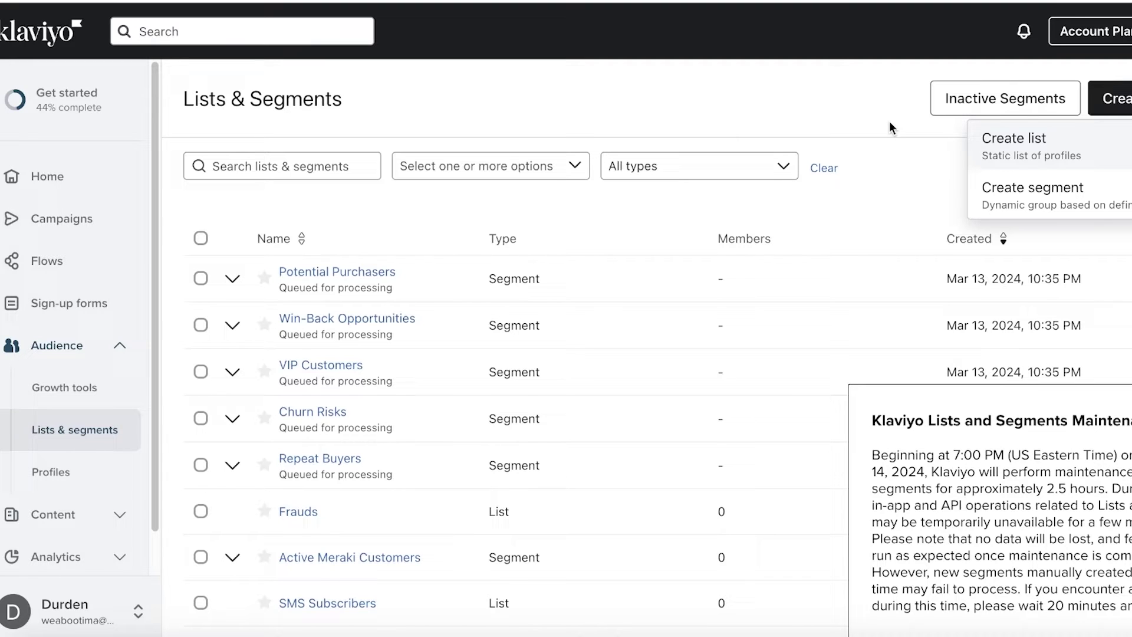
- Browse the Profiles overview, then return to Lists & segments
left_click(20, 479)
scroll(461, 398, "down", 2)
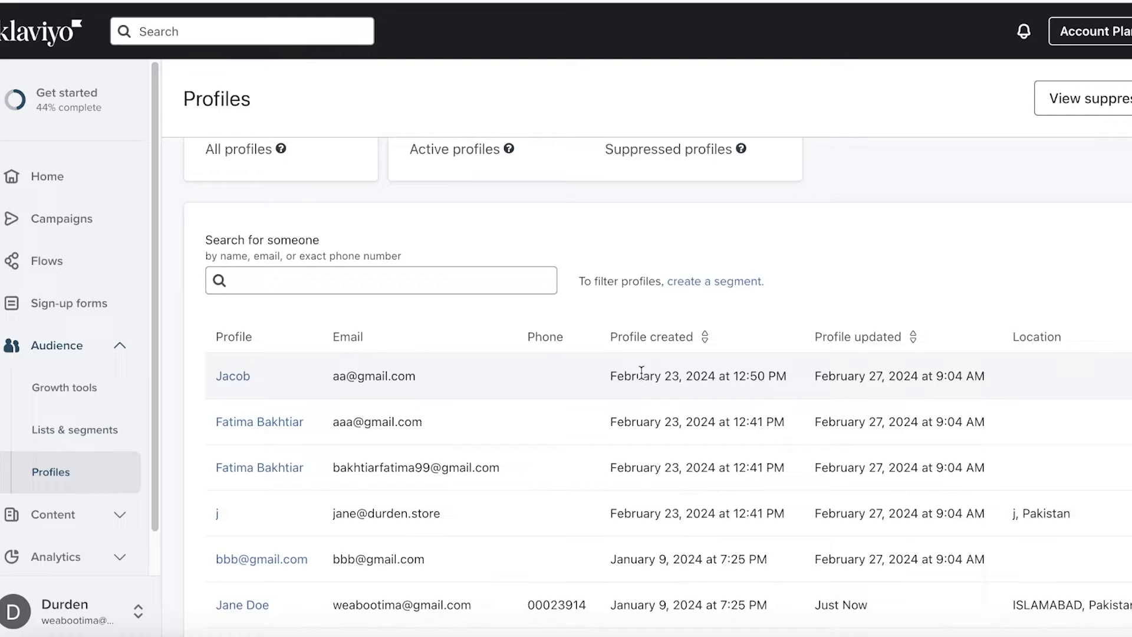
scroll(973, 321, "up", 1)
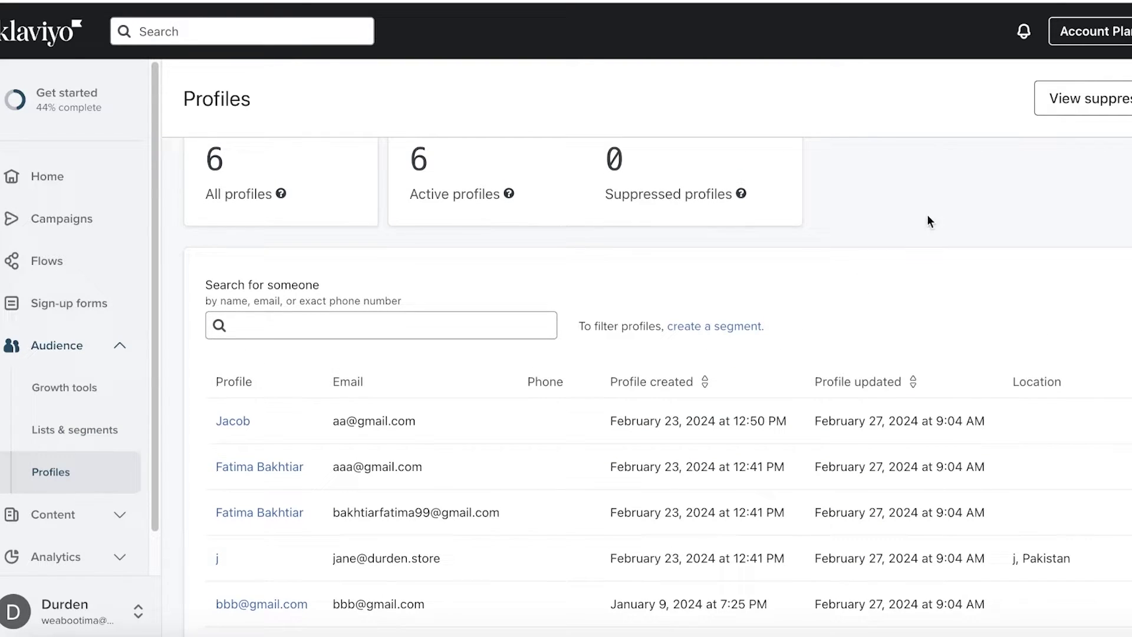
scroll(684, 269, "up", 1)
scroll(529, 364, "down", 2)
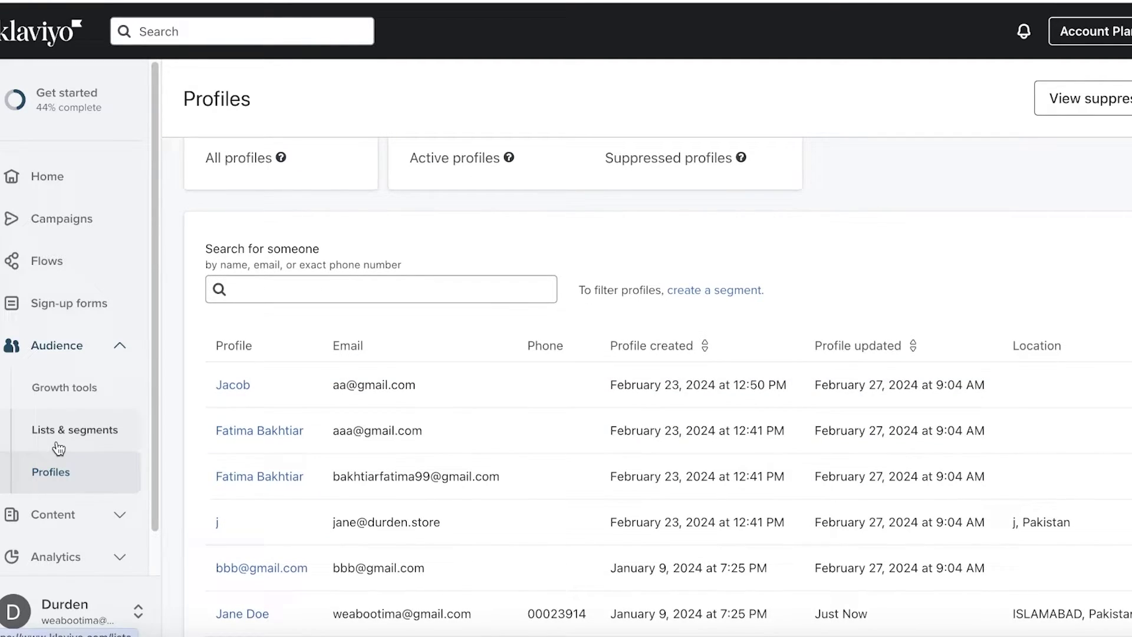
left_click(70, 424)
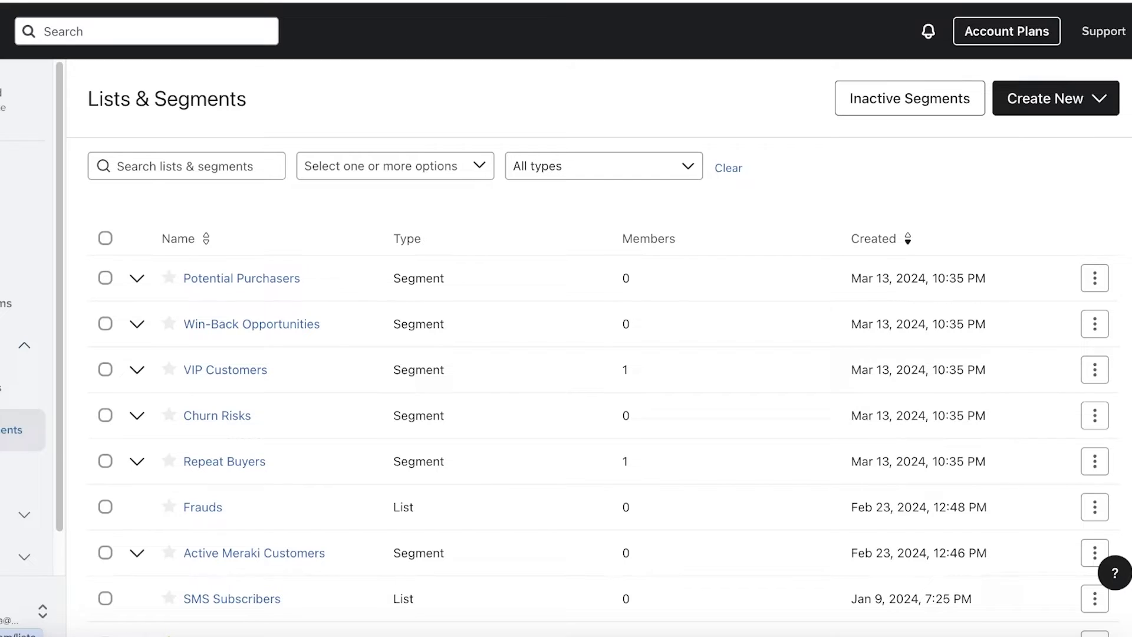
- Start a new segment and name it VIPPP
left_click(1059, 93)
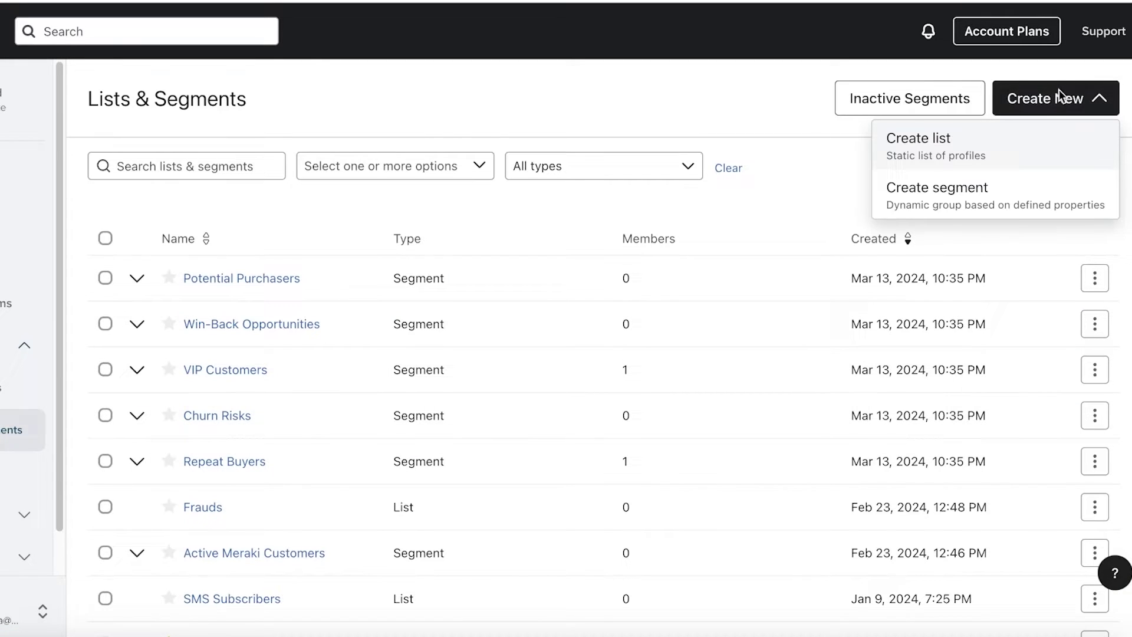
left_click(958, 206)
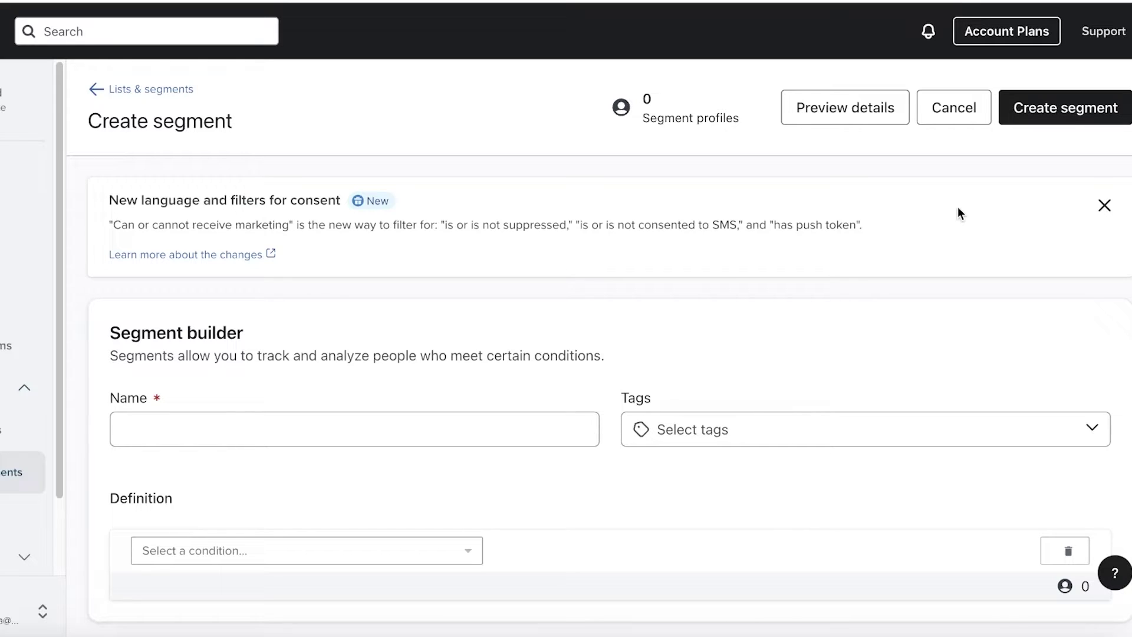
left_click(415, 423)
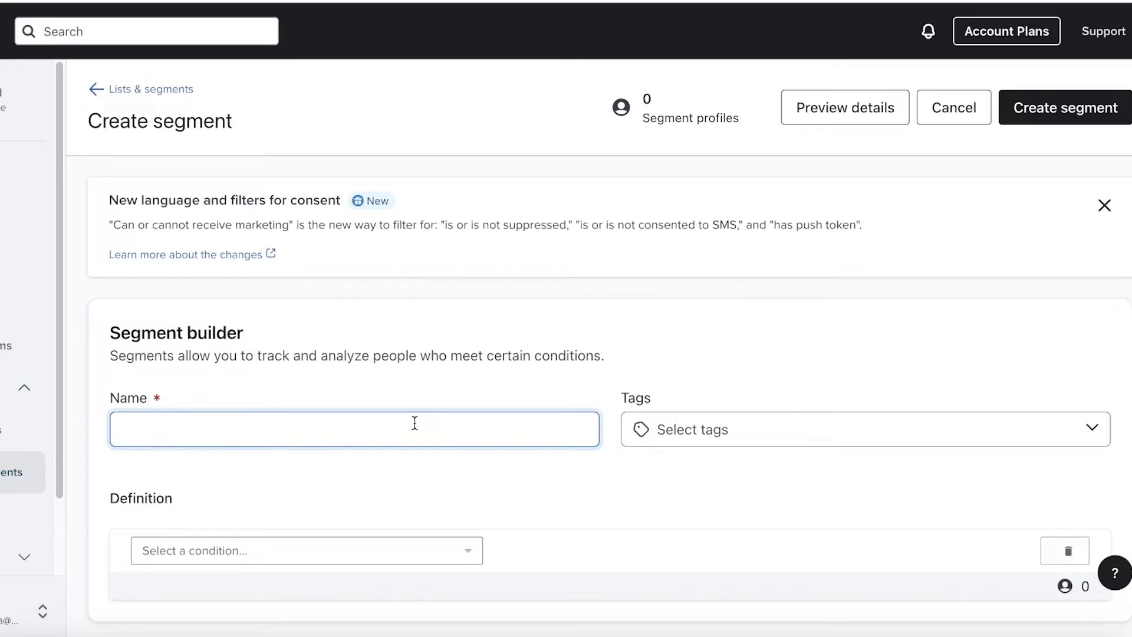
type("A")
key("BackSpace")
type("VIPPP")
left_click(440, 337)
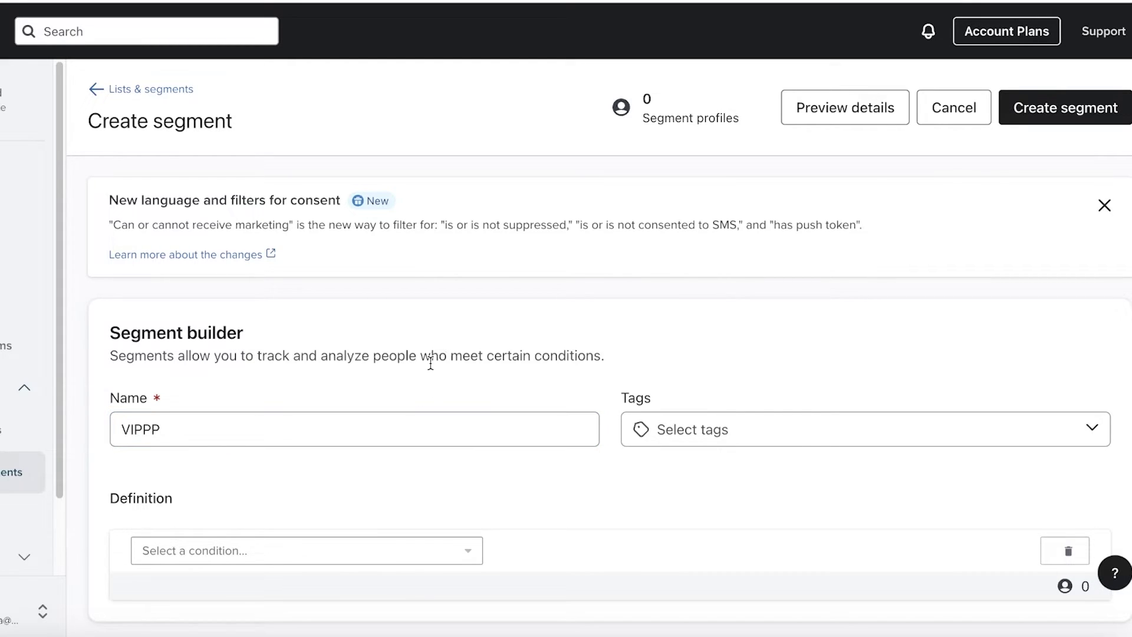
- Add a 'What someone has done' condition using the Placed Order metric
left_click(270, 551)
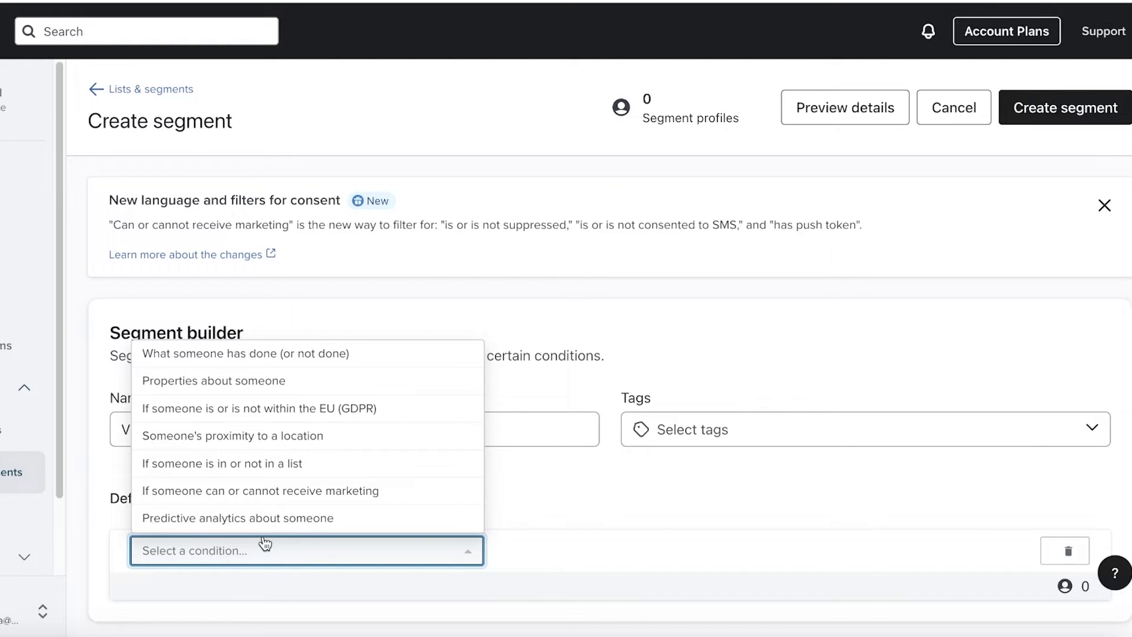
left_click(229, 354)
scroll(353, 539, "down", 2)
left_click(253, 499)
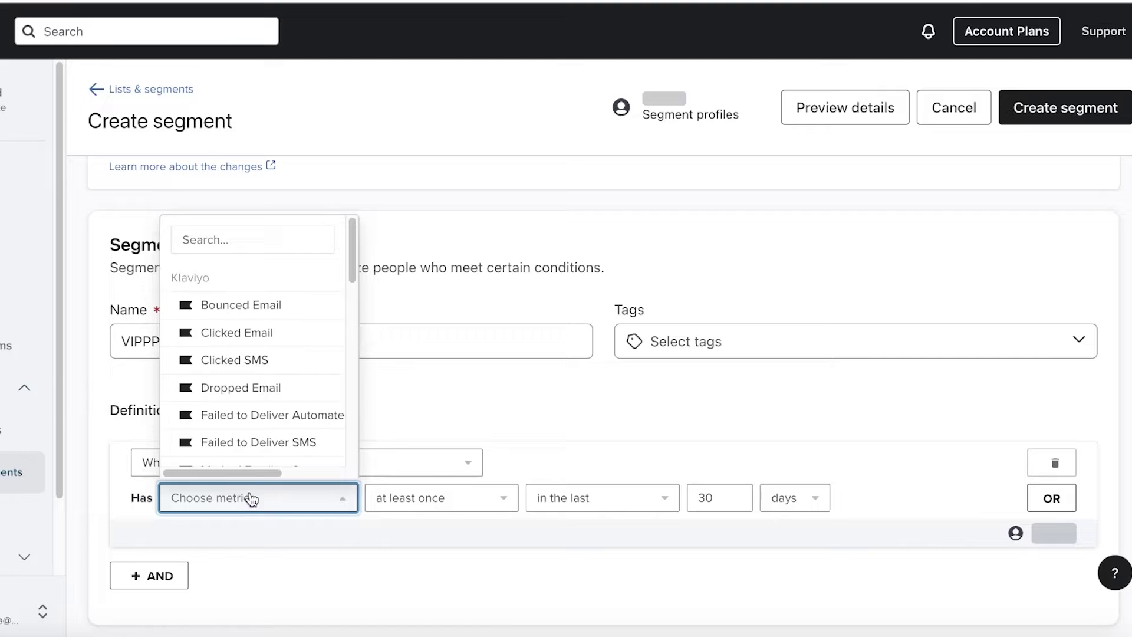
scroll(283, 336, "down", 5)
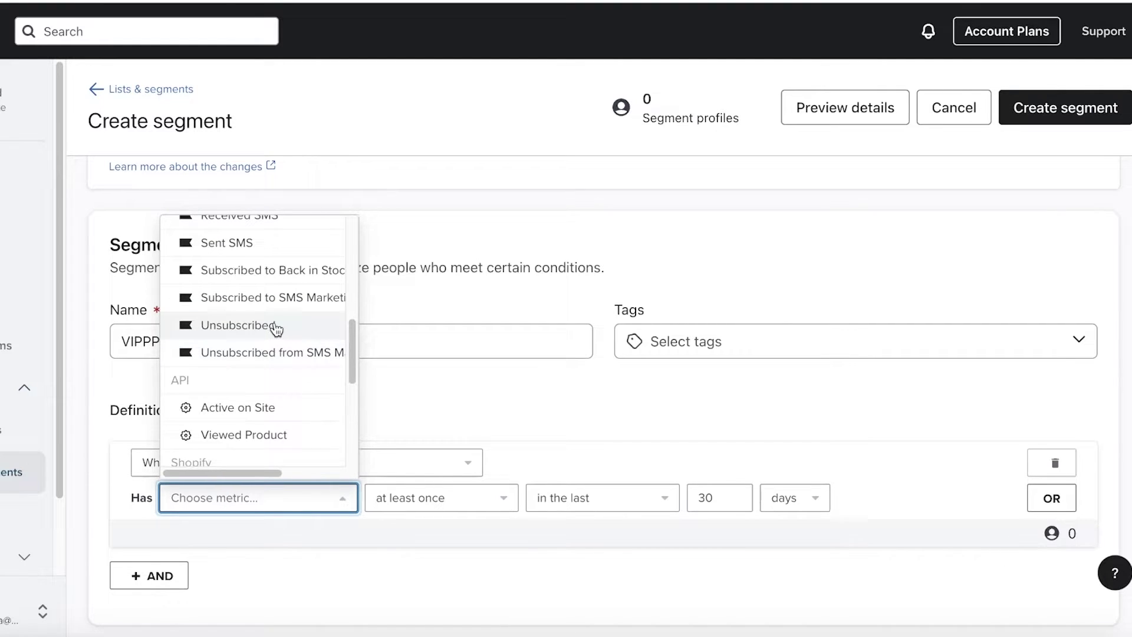
scroll(276, 330, "down", 5)
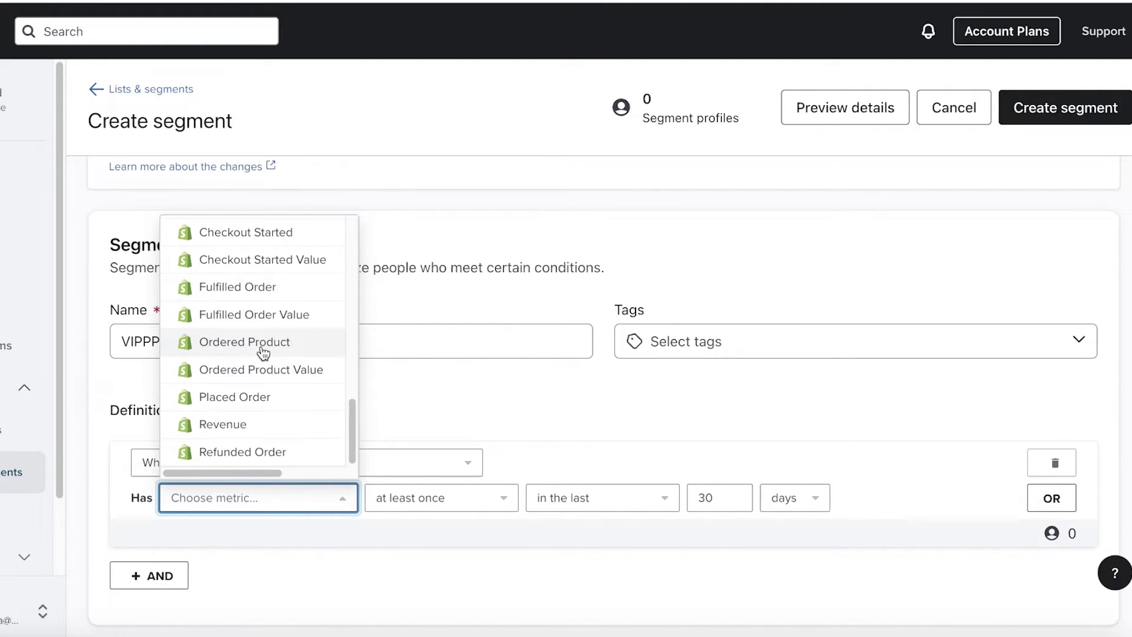
left_click(263, 398)
left_click(288, 509)
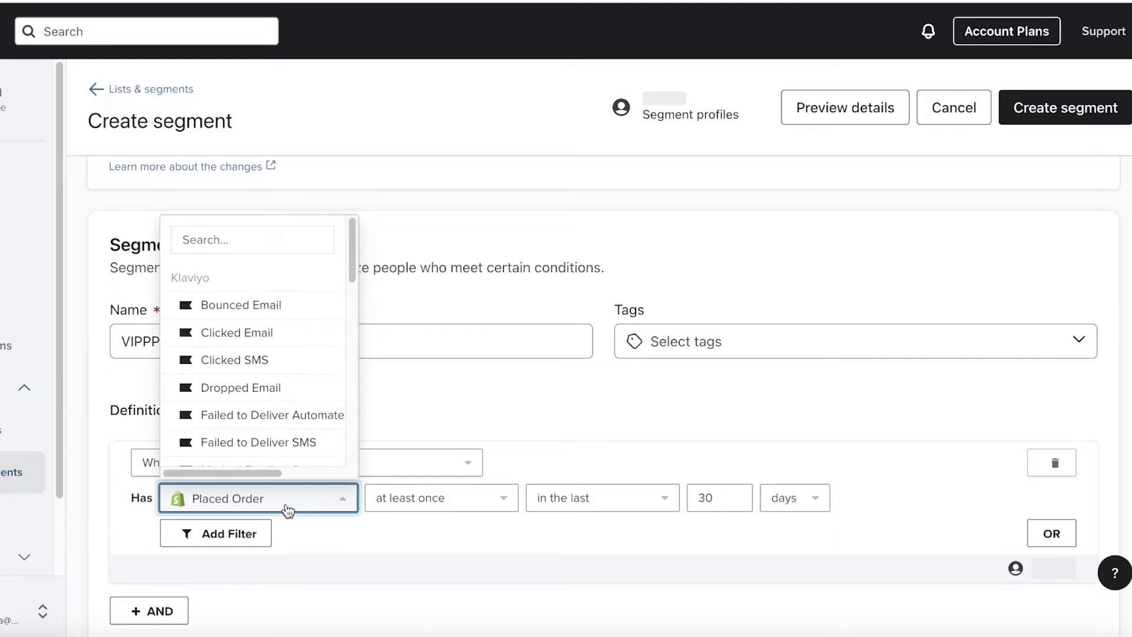
scroll(273, 397, "down", 10)
scroll(274, 272, "up", 2)
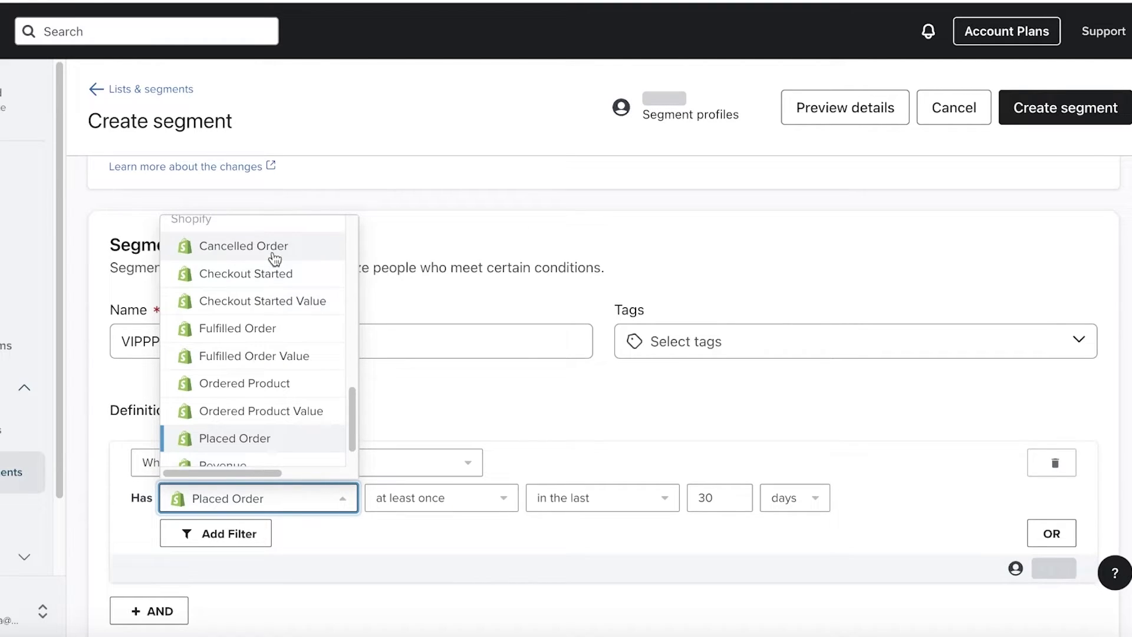
left_click(266, 437)
- Require Placed Order count greater than 4, save the segment, and return to Lists & segments
left_click(423, 504)
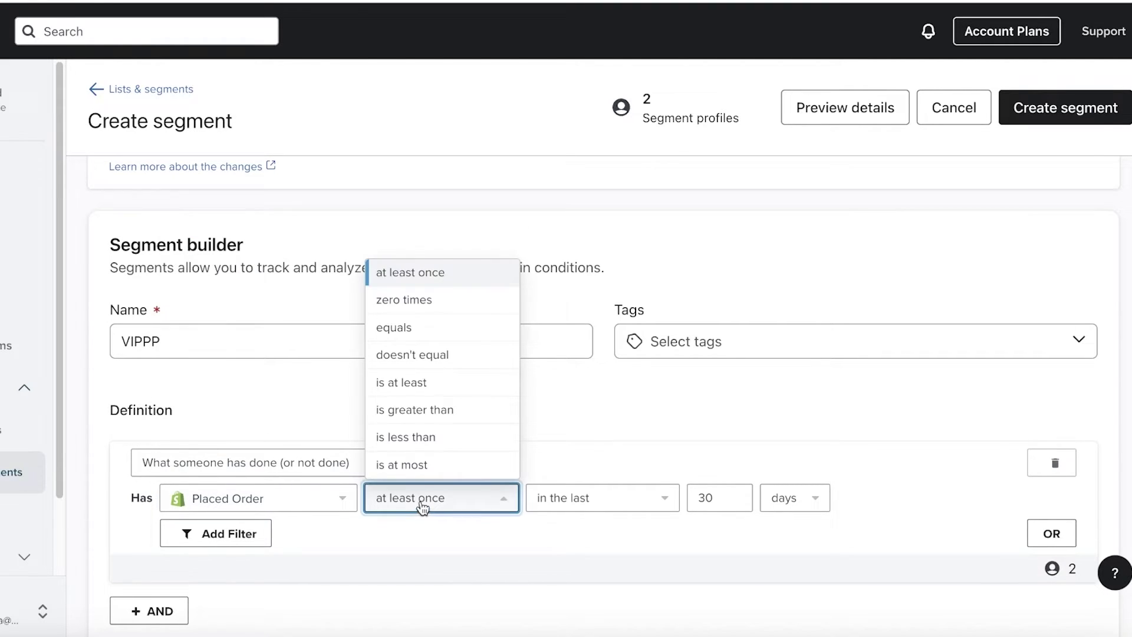
left_click(613, 409)
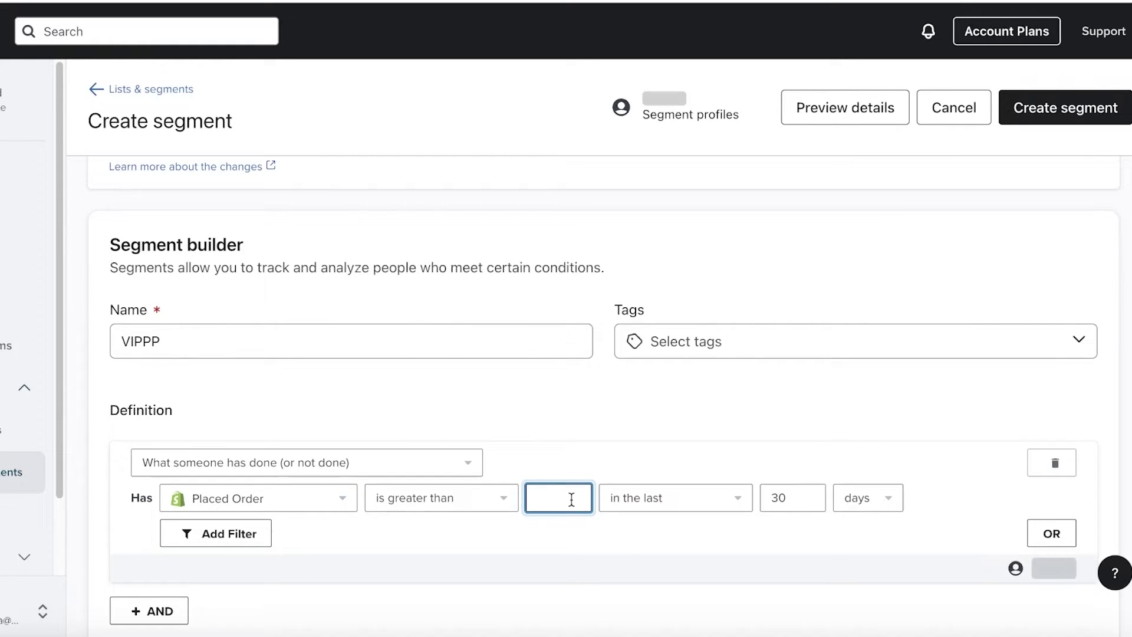
type("4")
scroll(900, 512, "down", 1)
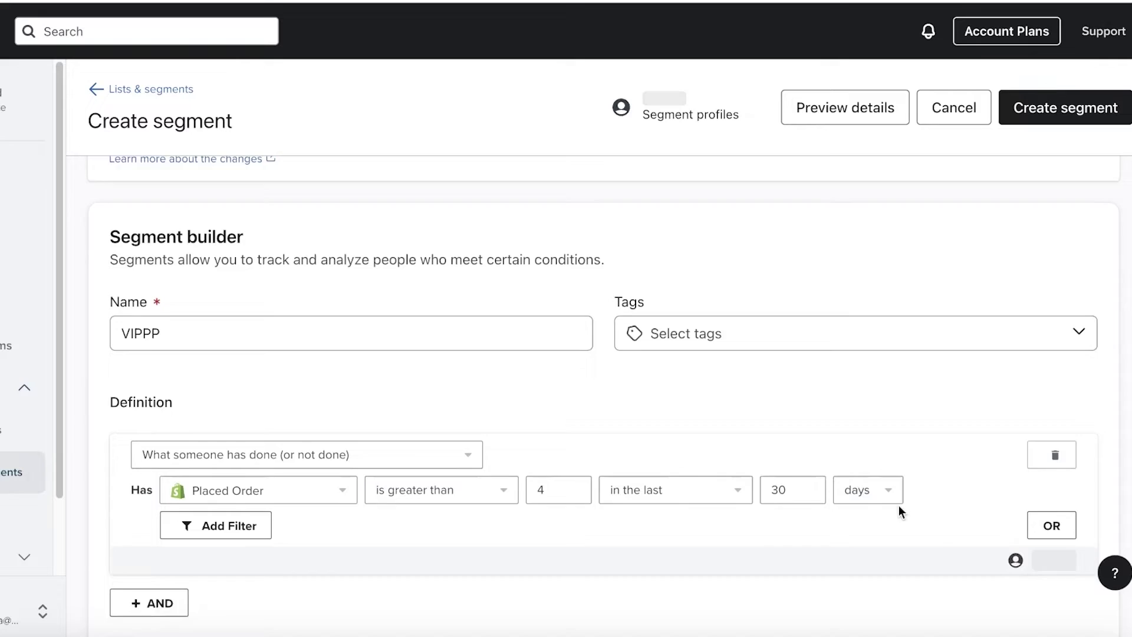
left_click(1068, 115)
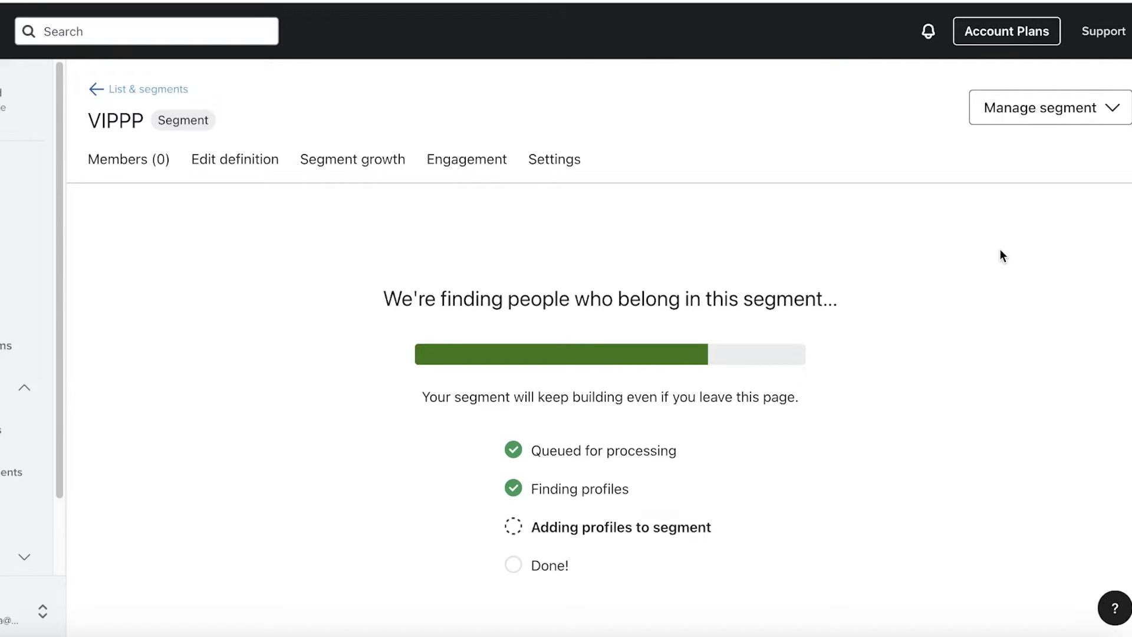
left_click(91, 95)
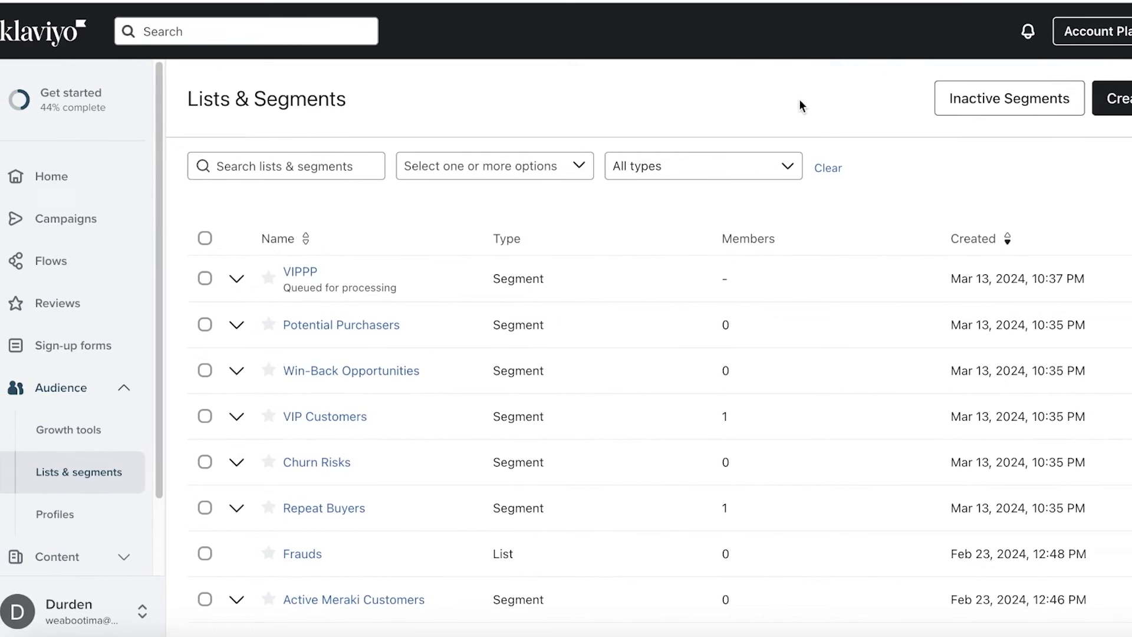
- Start creating a new sign-up form from the Sign-up forms area
left_click(89, 357)
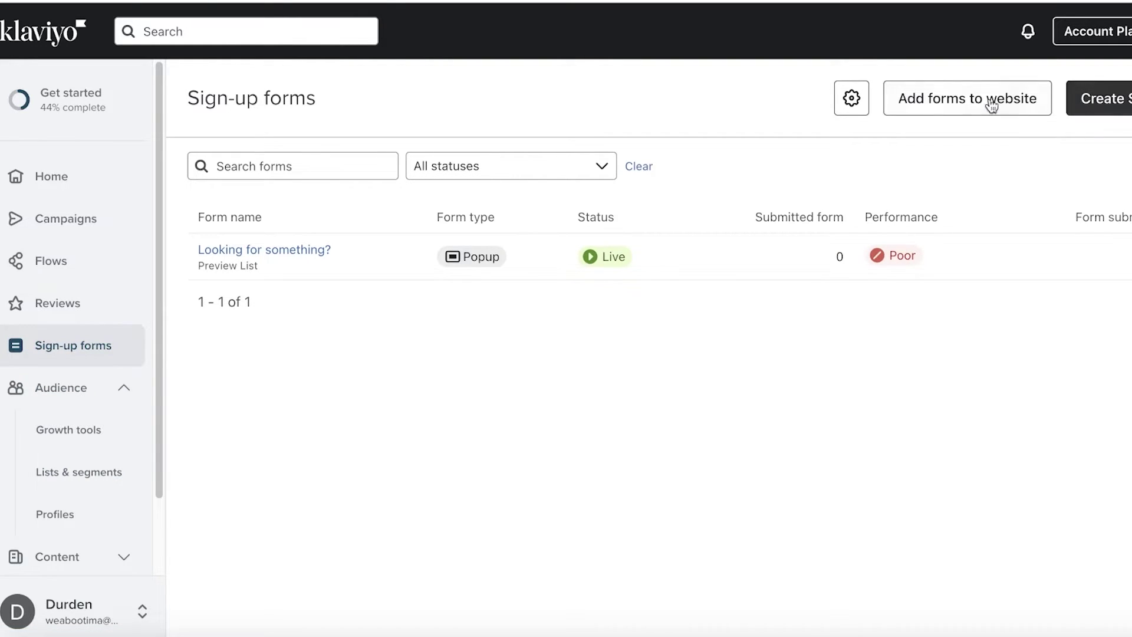
left_click(1100, 98)
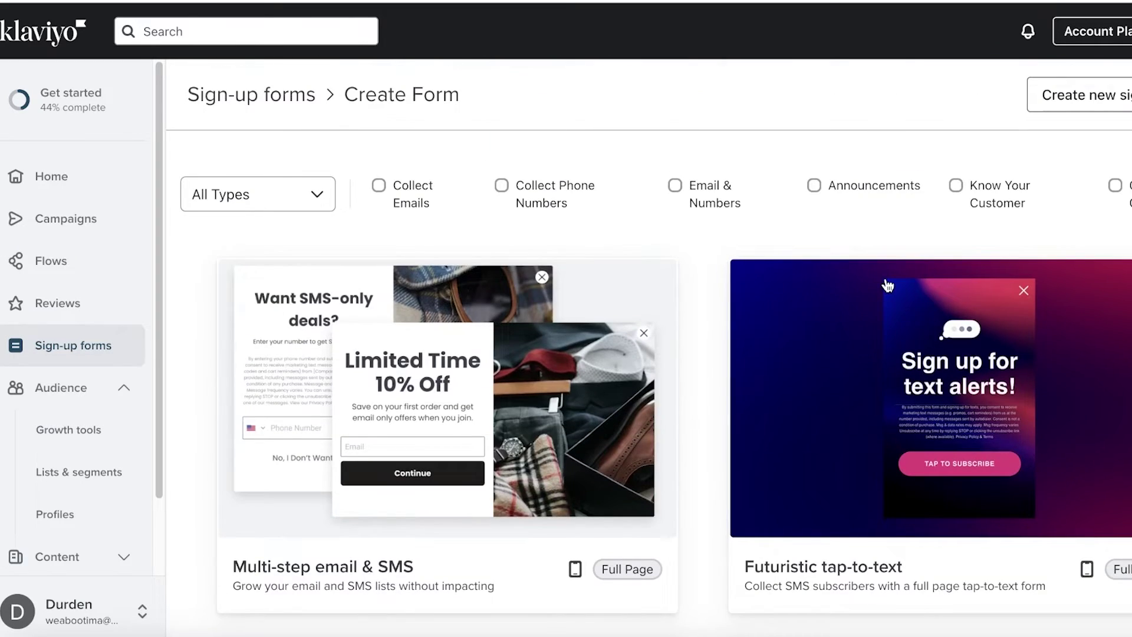
left_click(1030, 110)
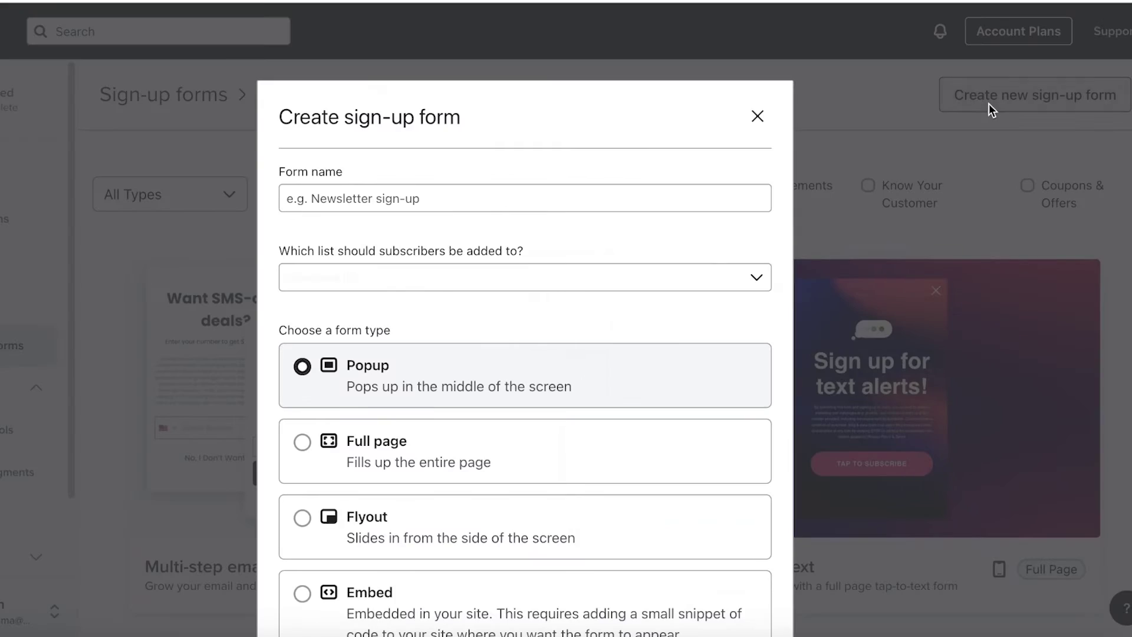
scroll(551, 455, "down", 3)
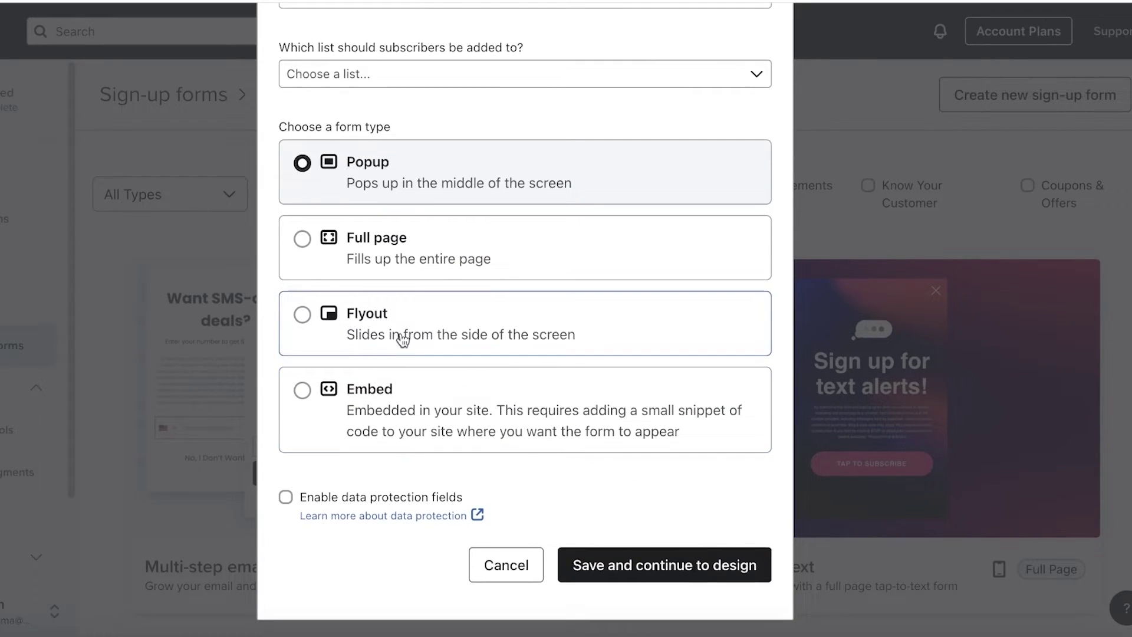
scroll(447, 170, "up", 3)
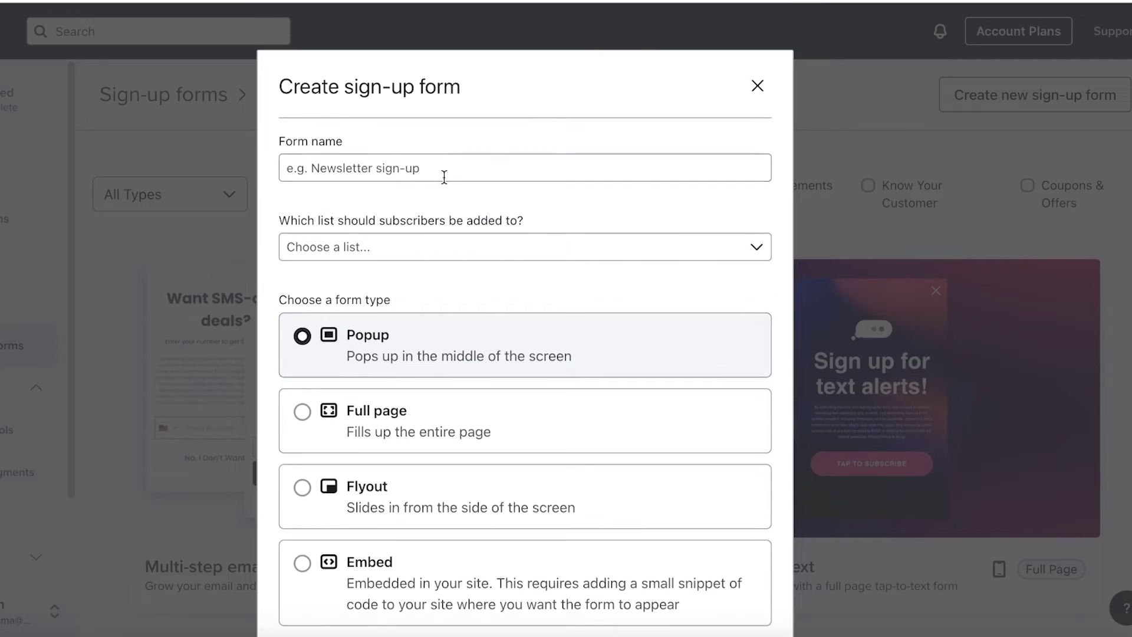
- Name the popup form 'Sign Up' and send its subscribers to Preview List
left_click(446, 165)
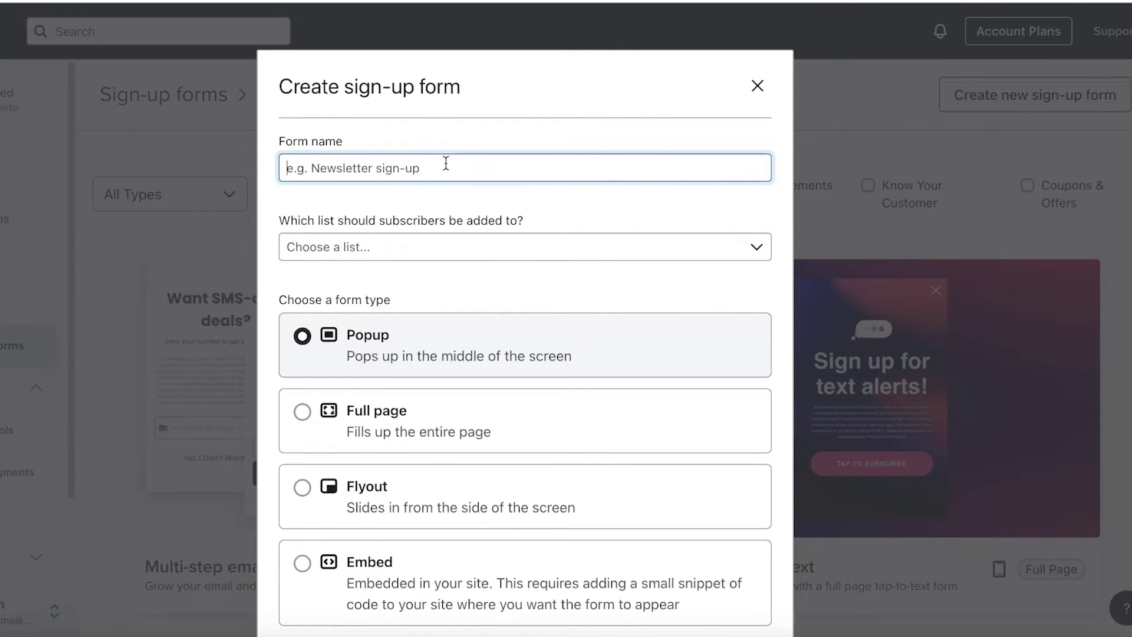
type("Sign Up")
scroll(469, 264, "down", 3)
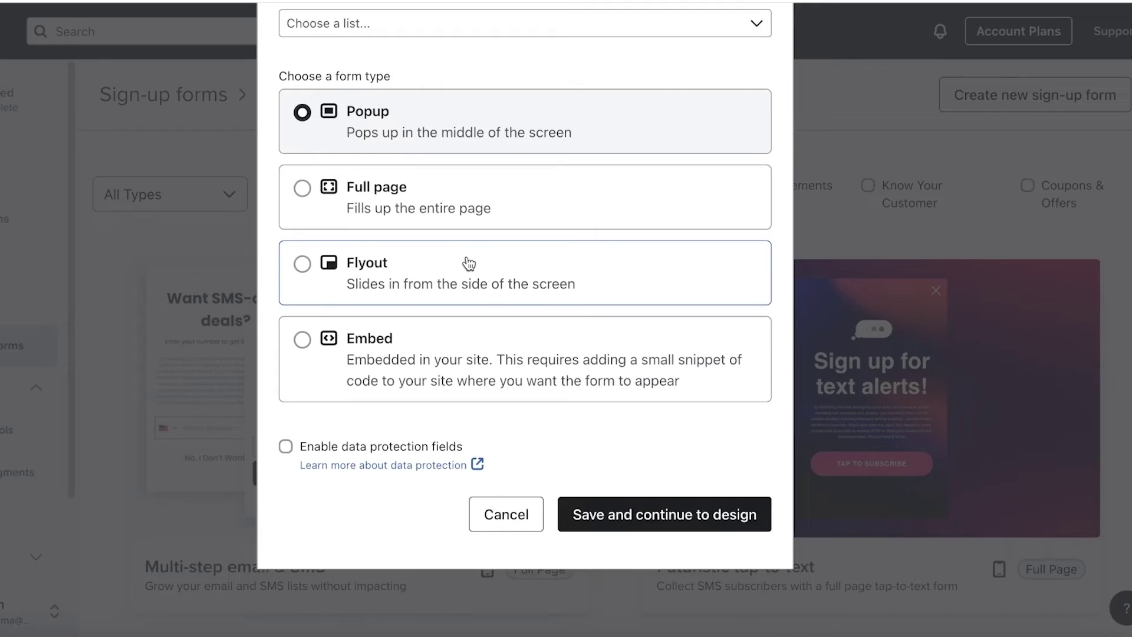
left_click(628, 522)
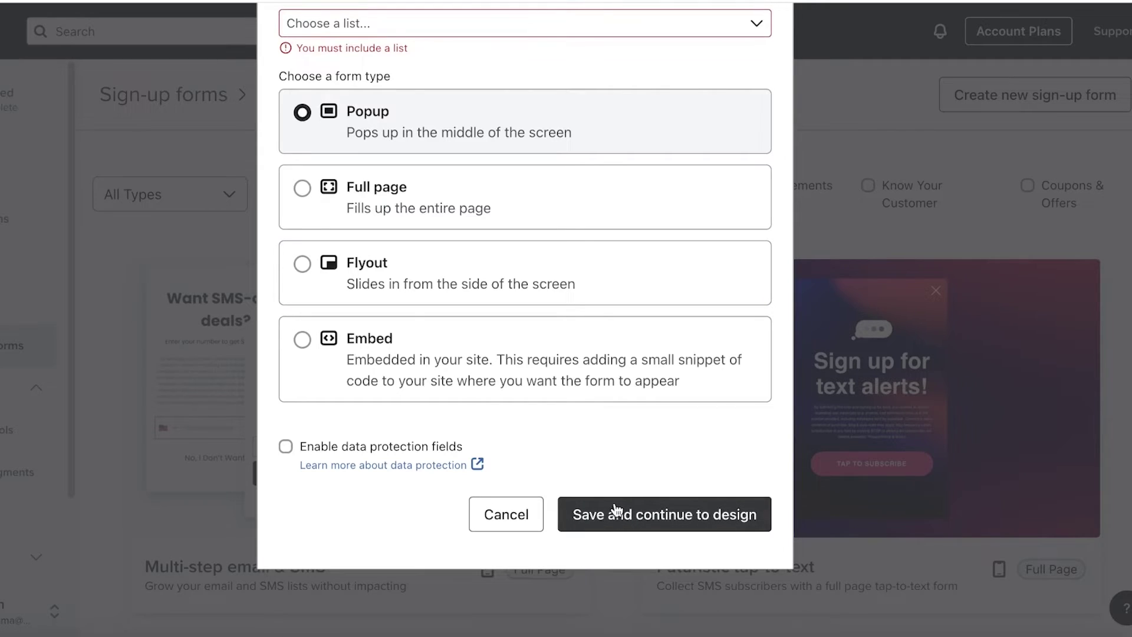
left_click(566, 24)
left_click(566, 118)
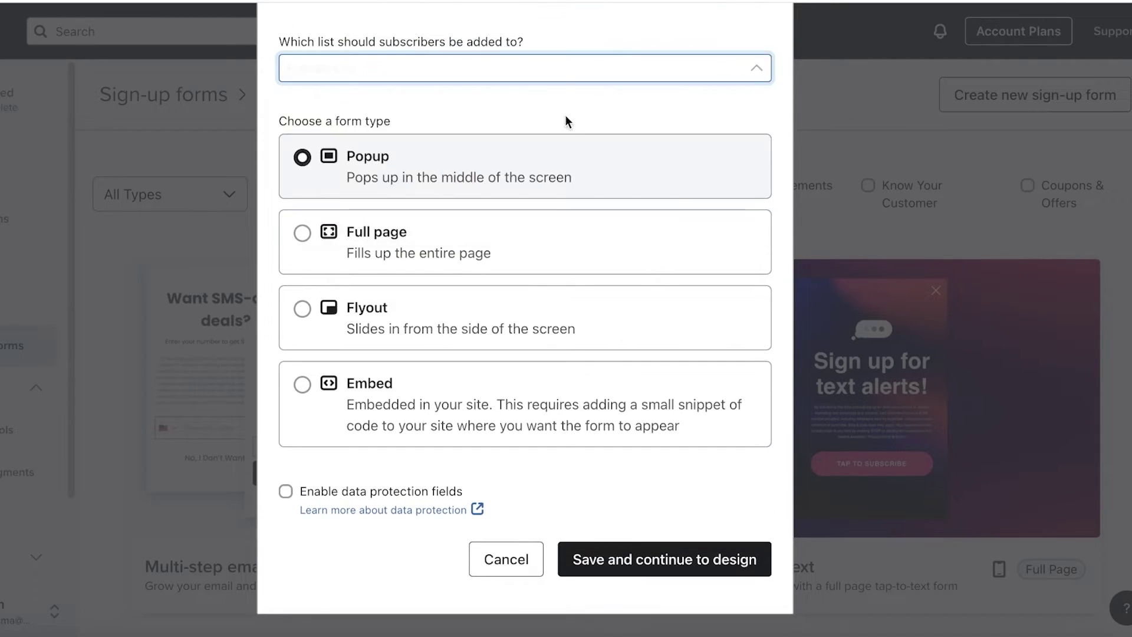
- Save the Sign Up form and publish it live
left_click(661, 558)
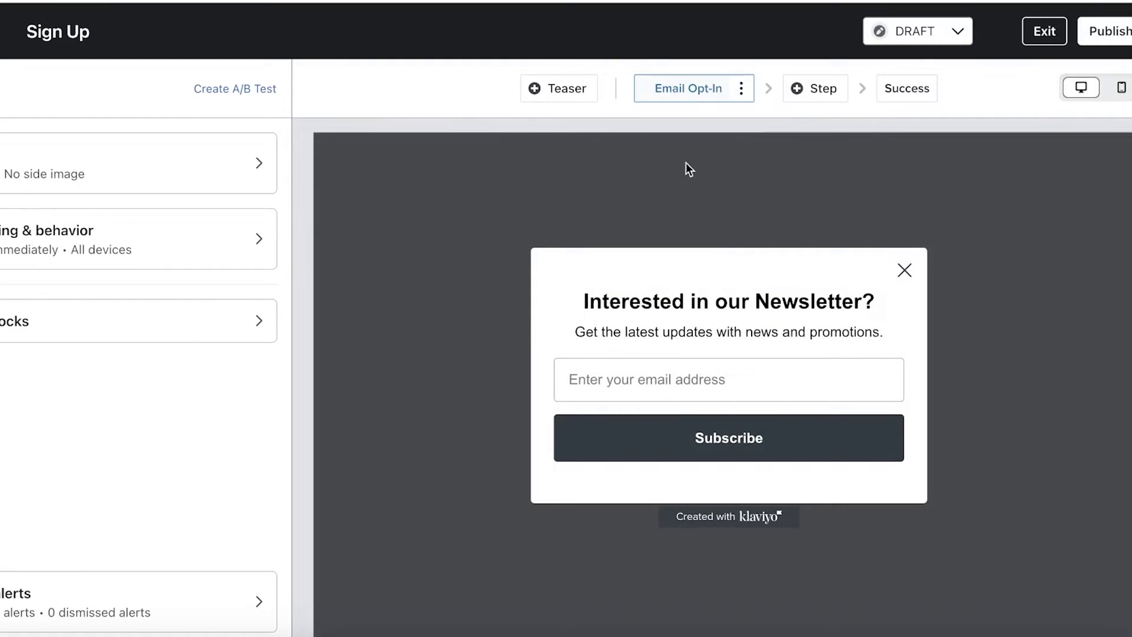
left_click(1128, 33)
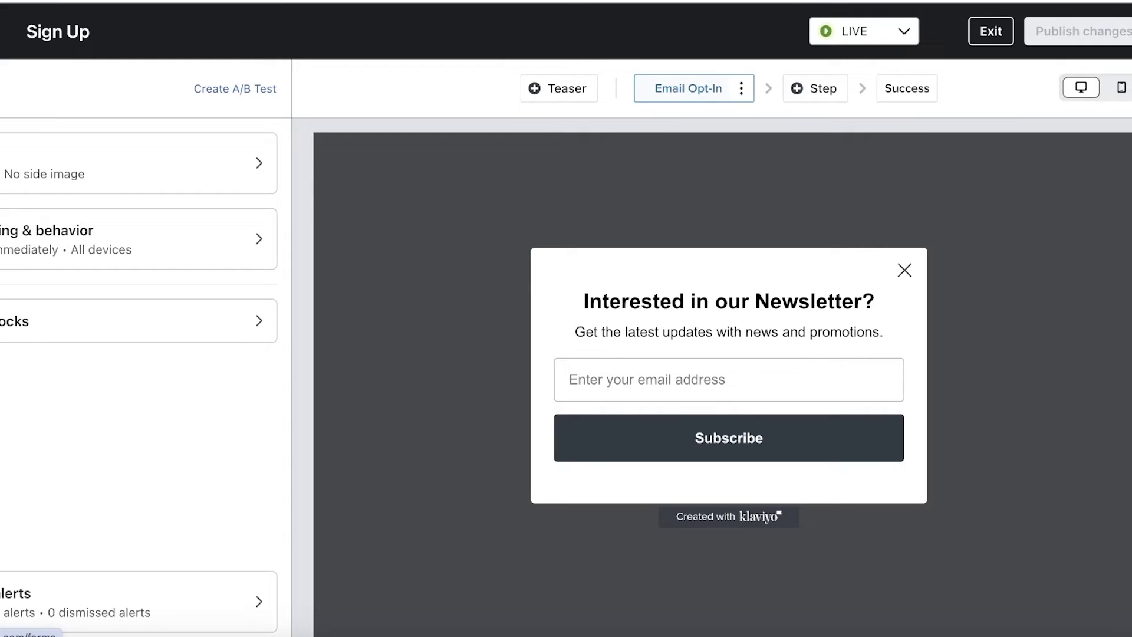
left_click(989, 34)
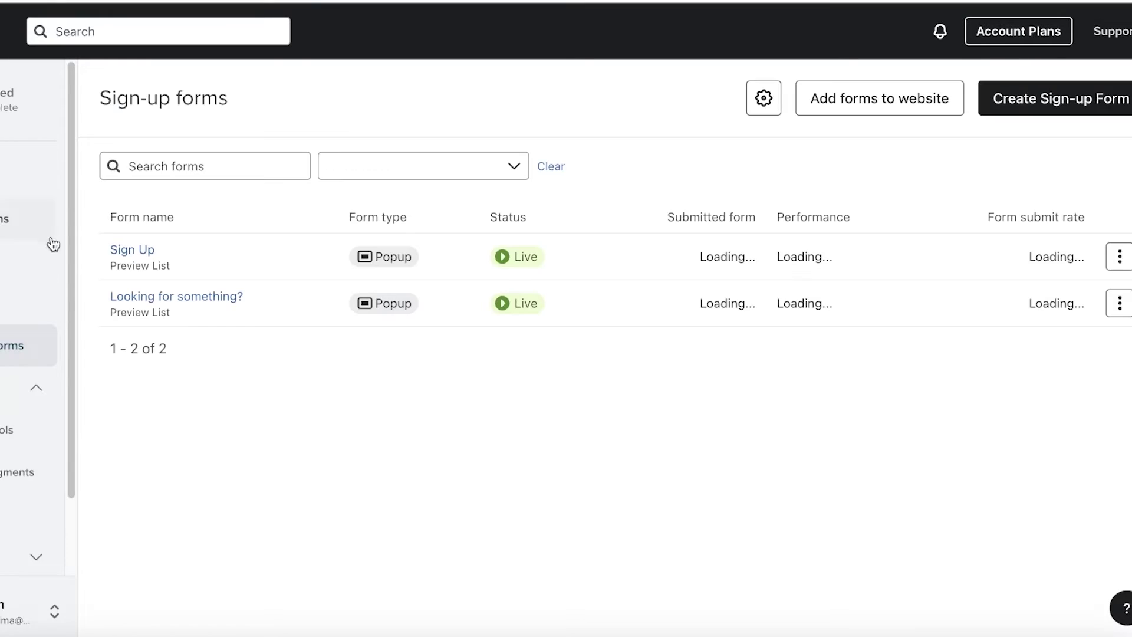
left_click(1121, 259)
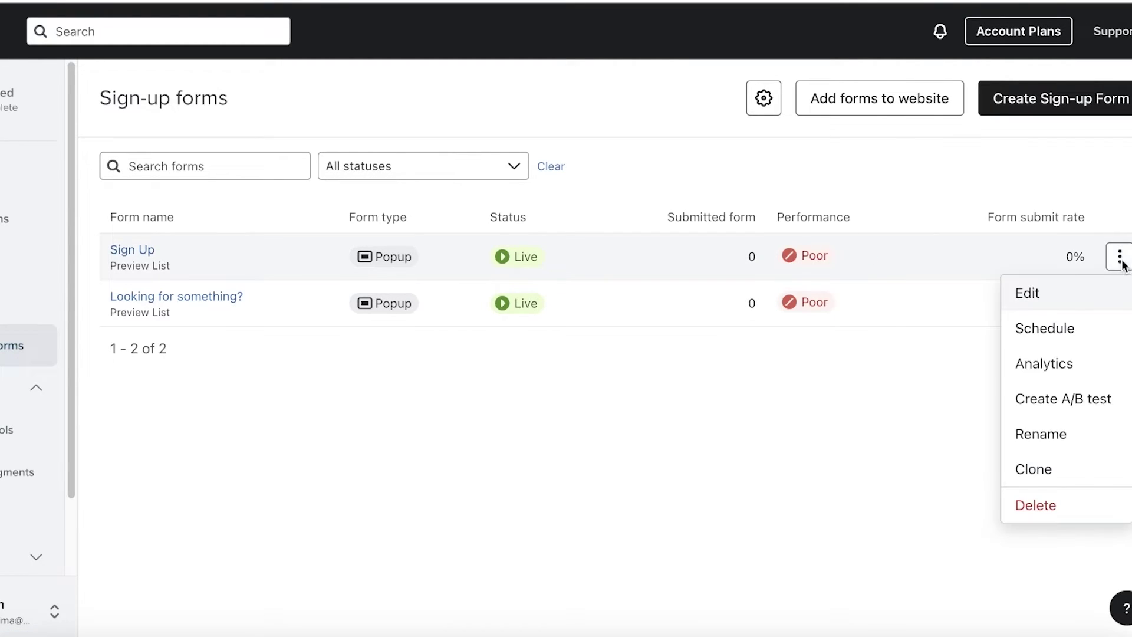
left_click(926, 100)
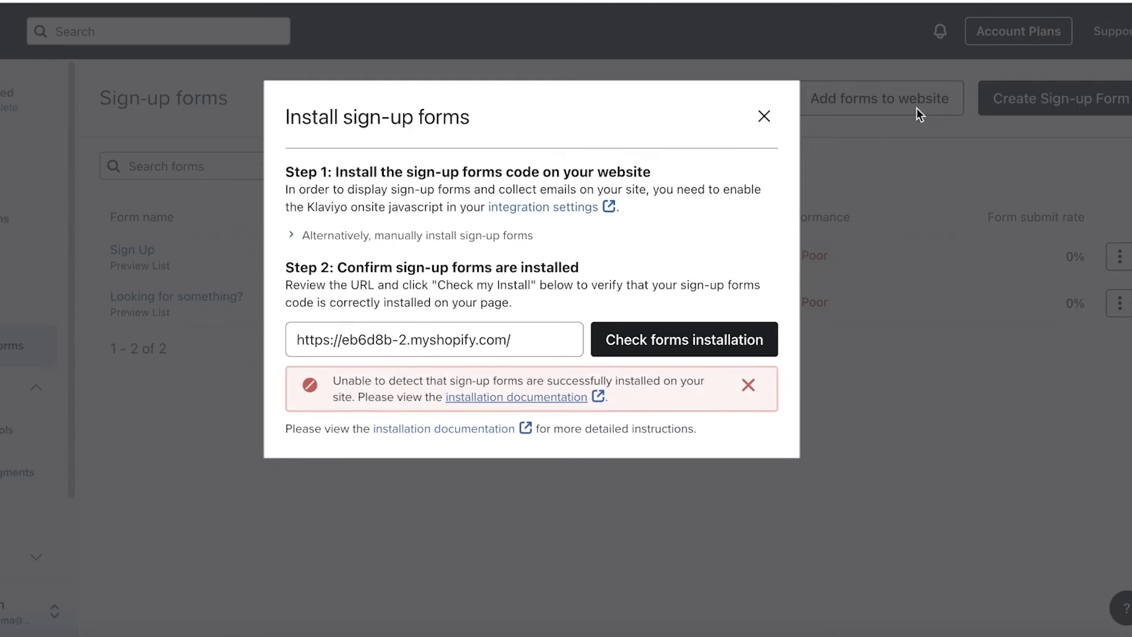
left_click(505, 335)
key("ctrl+a")
key("BackSpace")
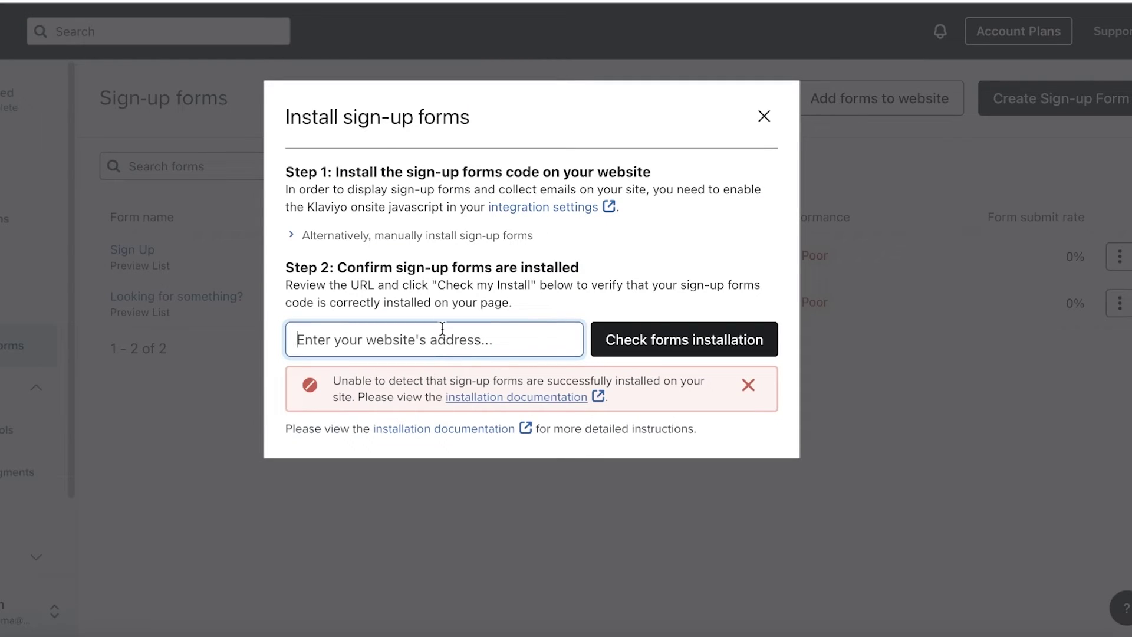
right_click(442, 329)
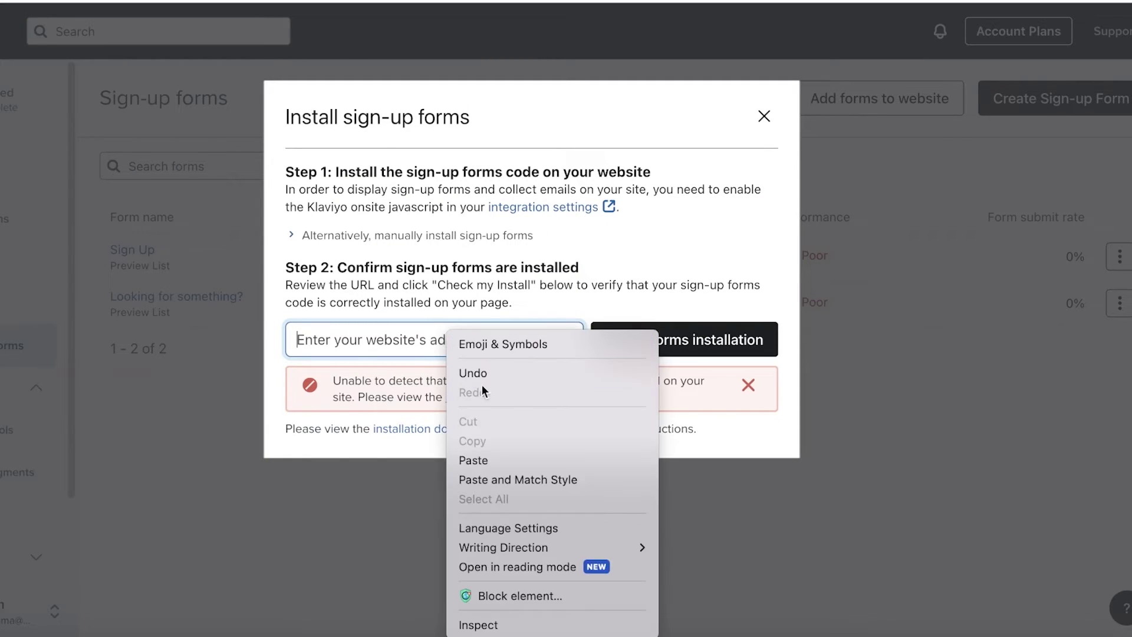
left_click(516, 460)
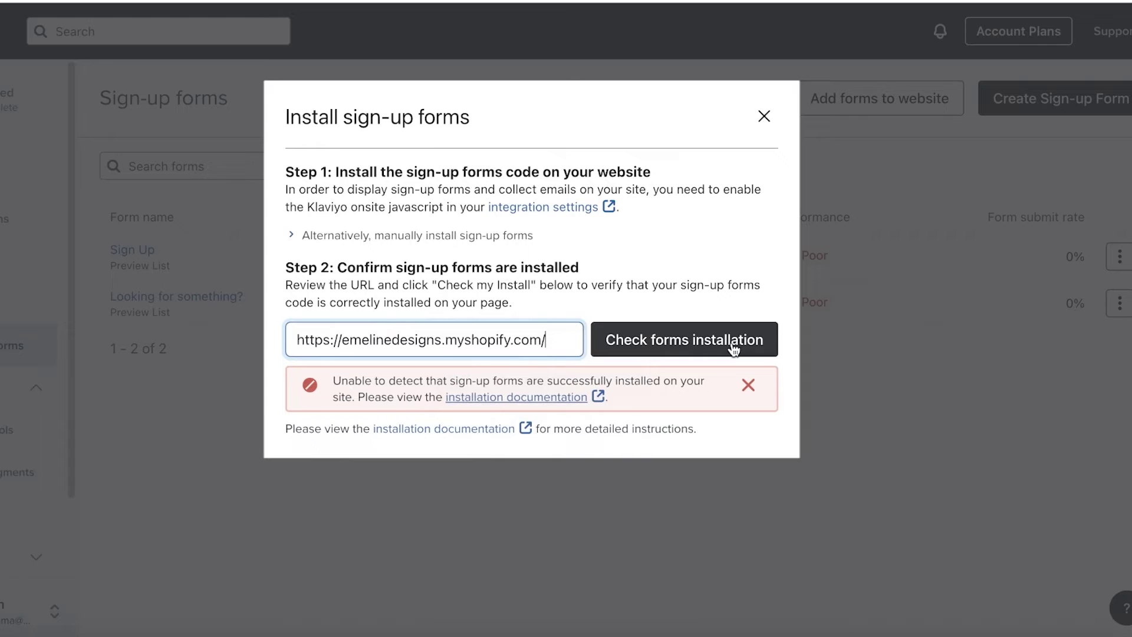
left_click(620, 337)
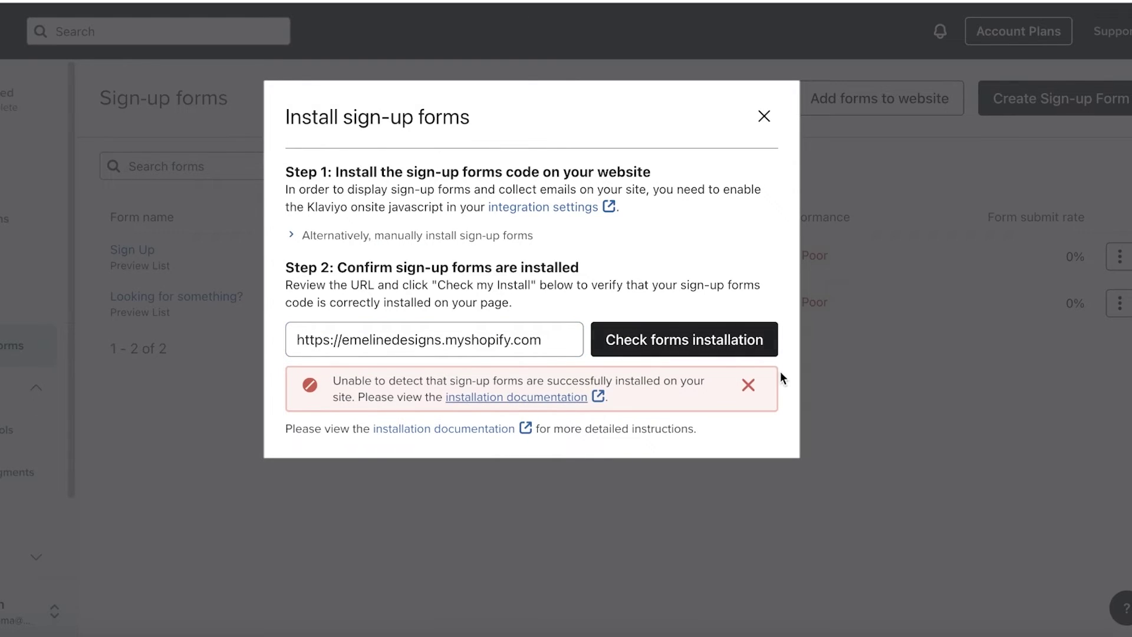
left_click(749, 385)
left_click(768, 117)
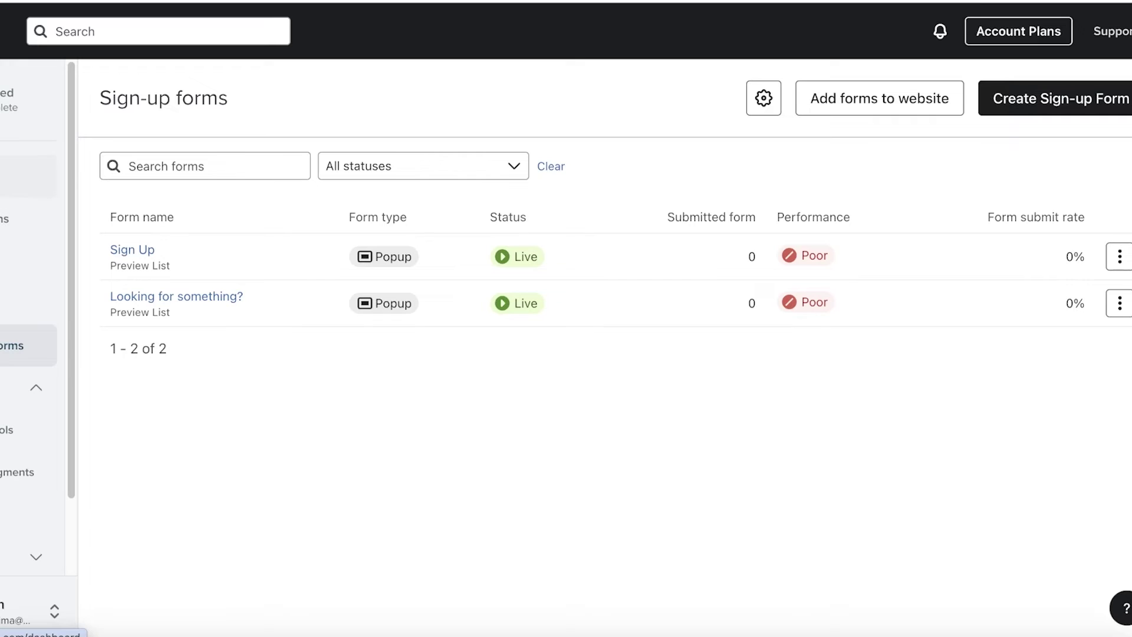
- Start a new Email campaign named 'welcome email'
left_click(17, 219)
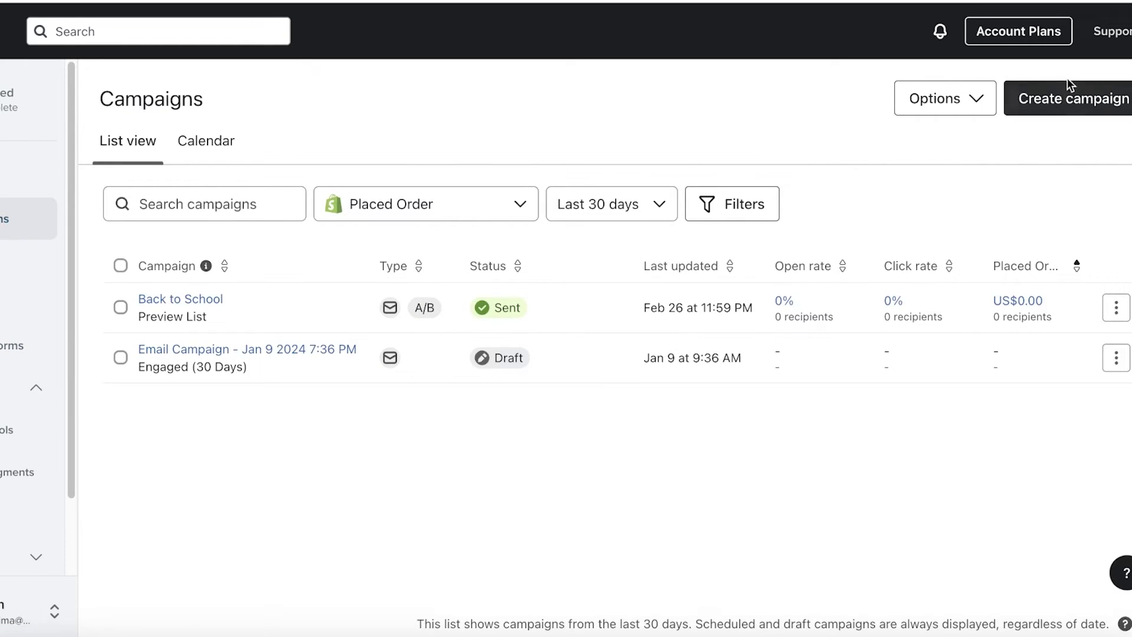
left_click(1073, 100)
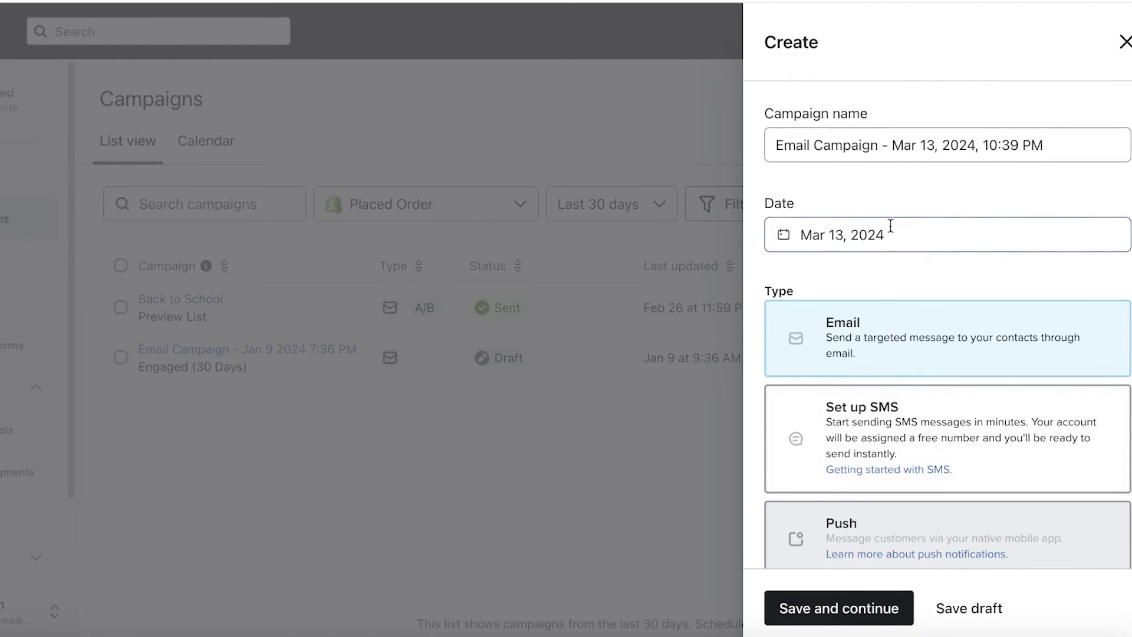
scroll(889, 230, "down", 3)
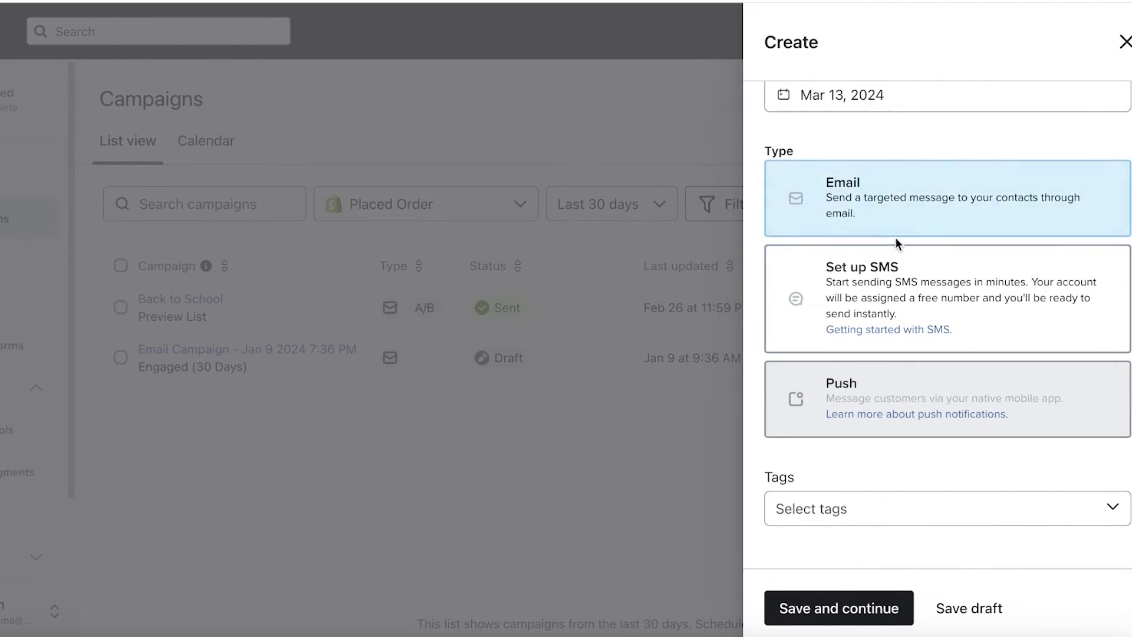
scroll(895, 237, "up", 3)
left_click(949, 129)
key("ctrl+a")
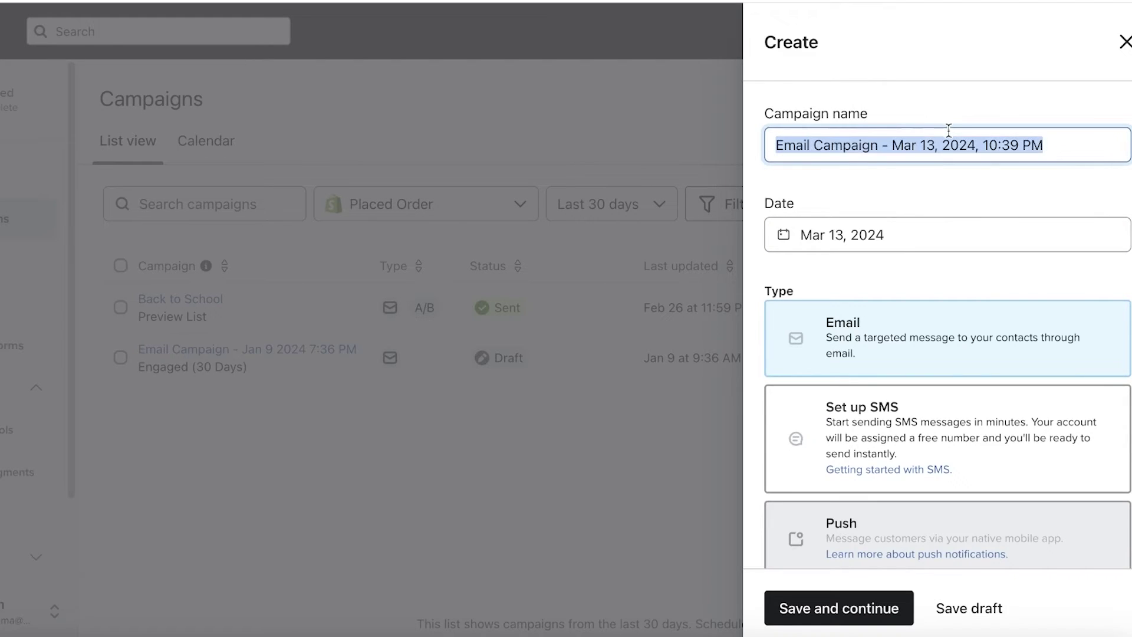
type("welcome email")
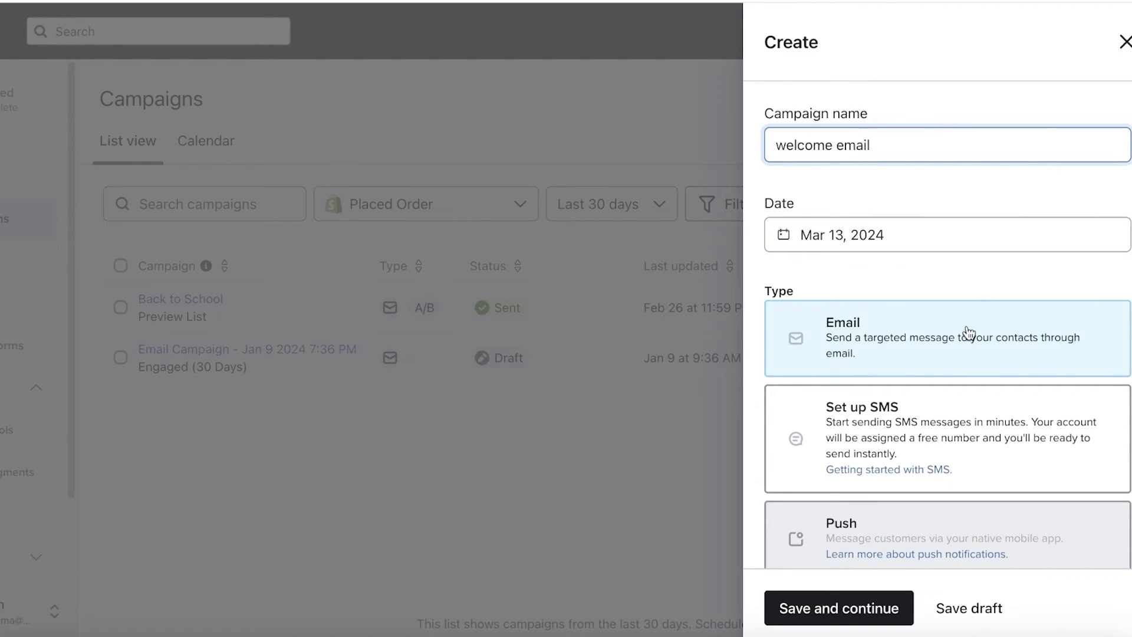
left_click(969, 333)
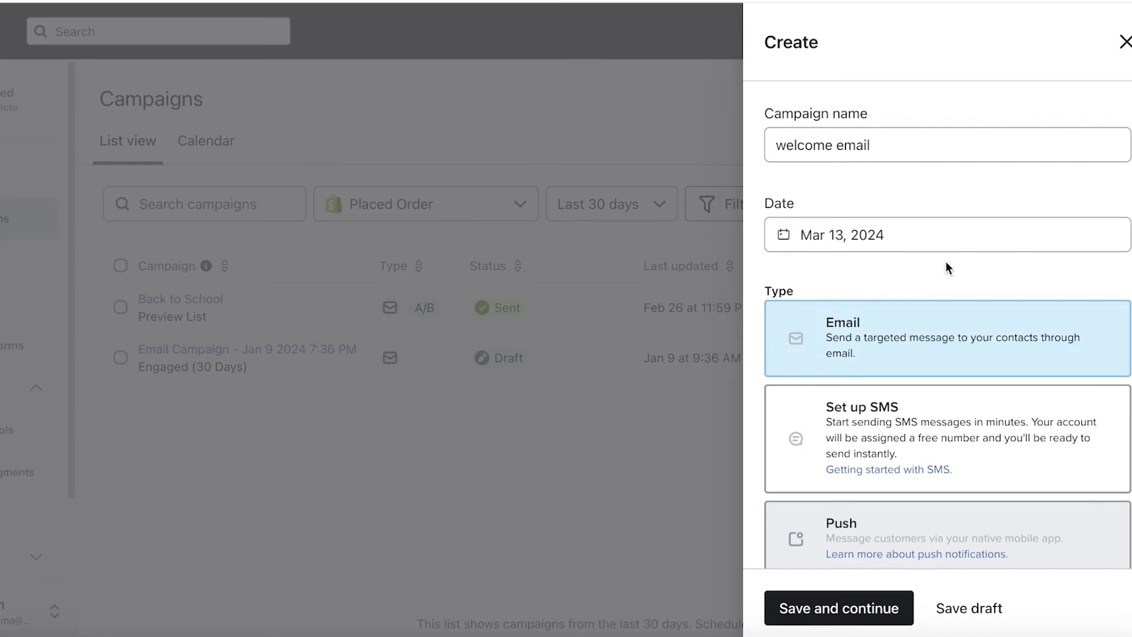
- Tag the campaign Monthly customer and save it
scroll(948, 265, "down", 3)
left_click(937, 521)
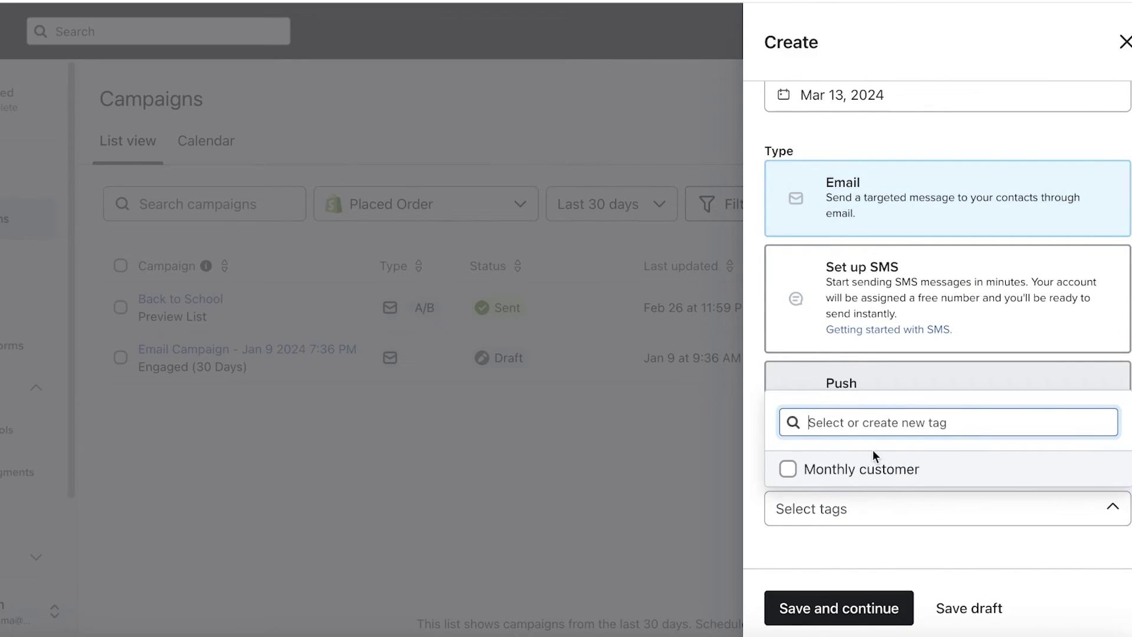
left_click(866, 470)
left_click(930, 557)
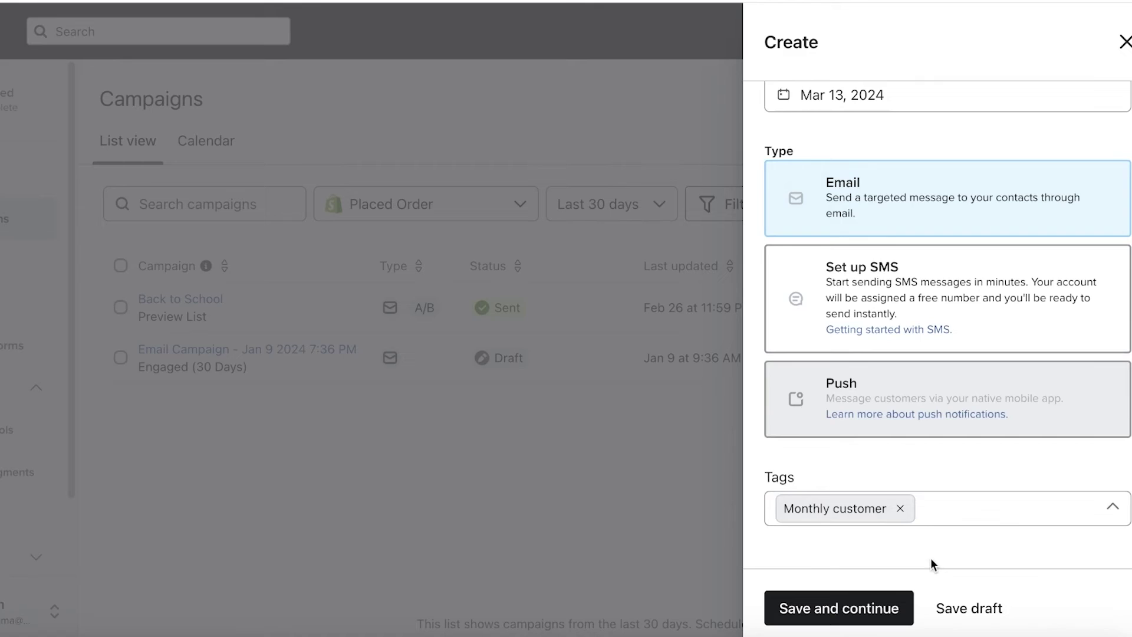
left_click(850, 609)
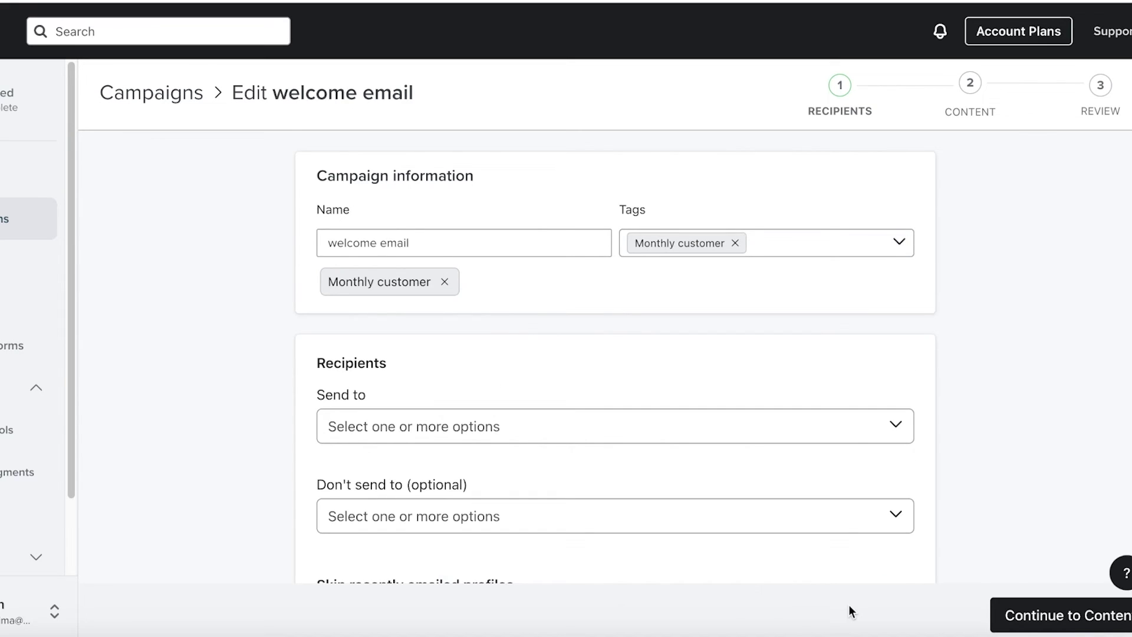
- Send the campaign to Preview List, Frauds and Newsletter
scroll(932, 399, "down", 5)
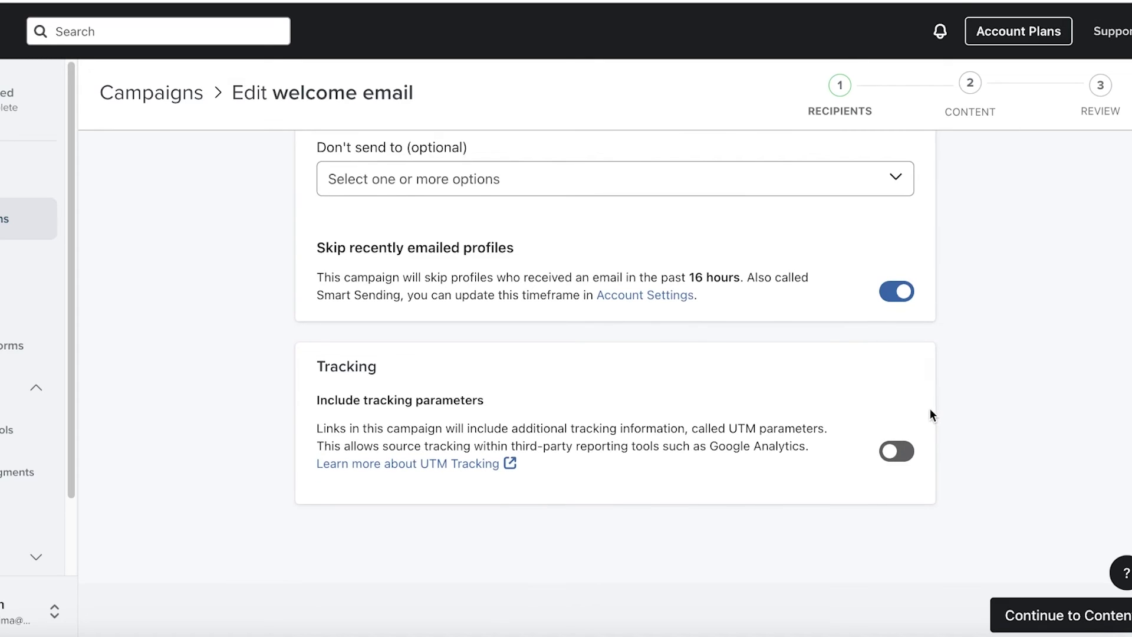
scroll(929, 408, "up", 5)
left_click(842, 244)
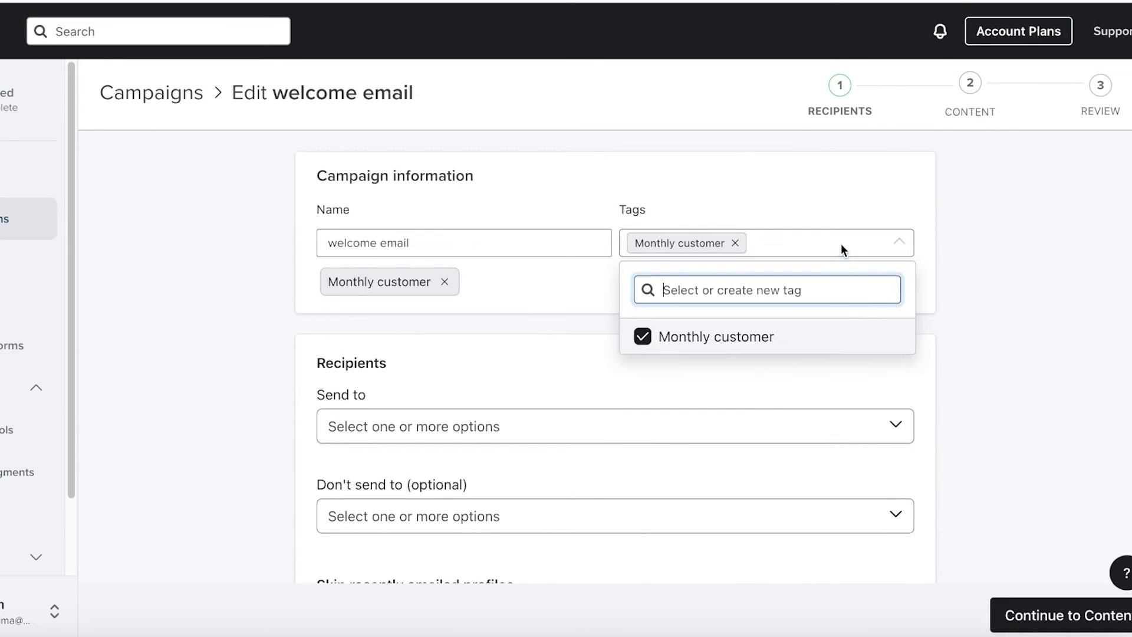
left_click(1007, 256)
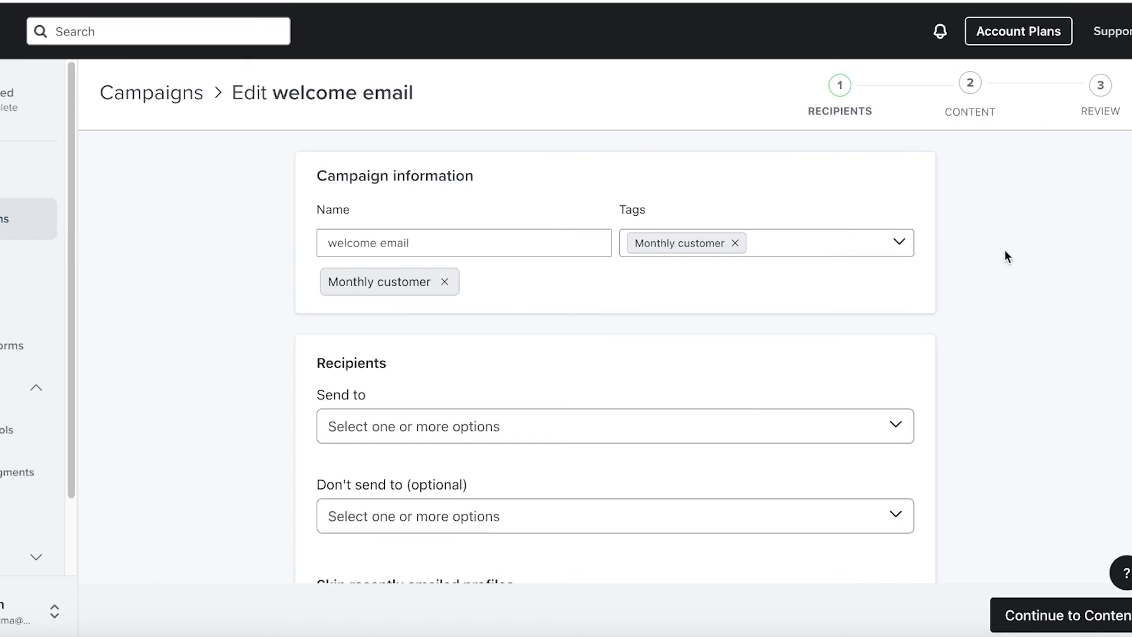
scroll(1006, 254, "down", 4)
left_click(743, 184)
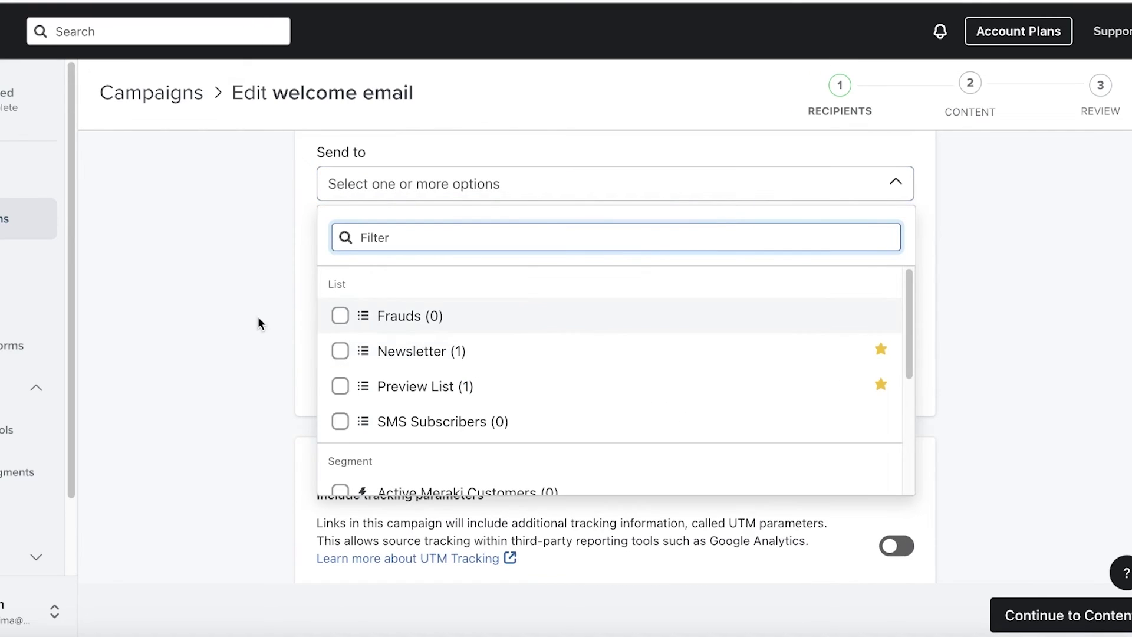
left_click(340, 386)
left_click(340, 351)
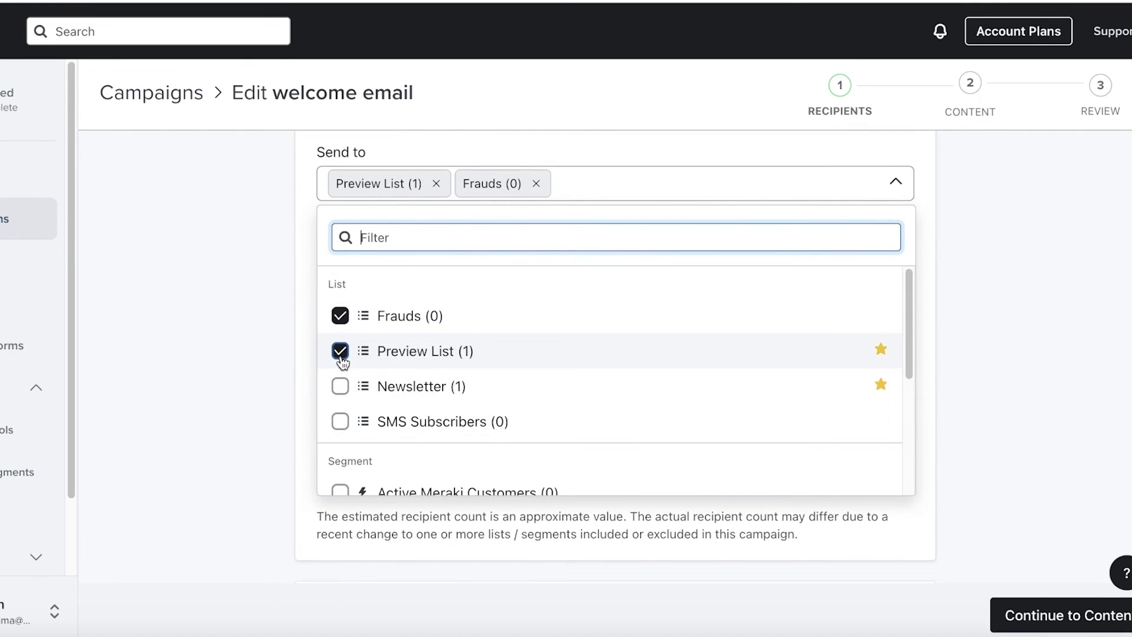
scroll(351, 384, "down", 3)
scroll(354, 384, "up", 3)
left_click(340, 387)
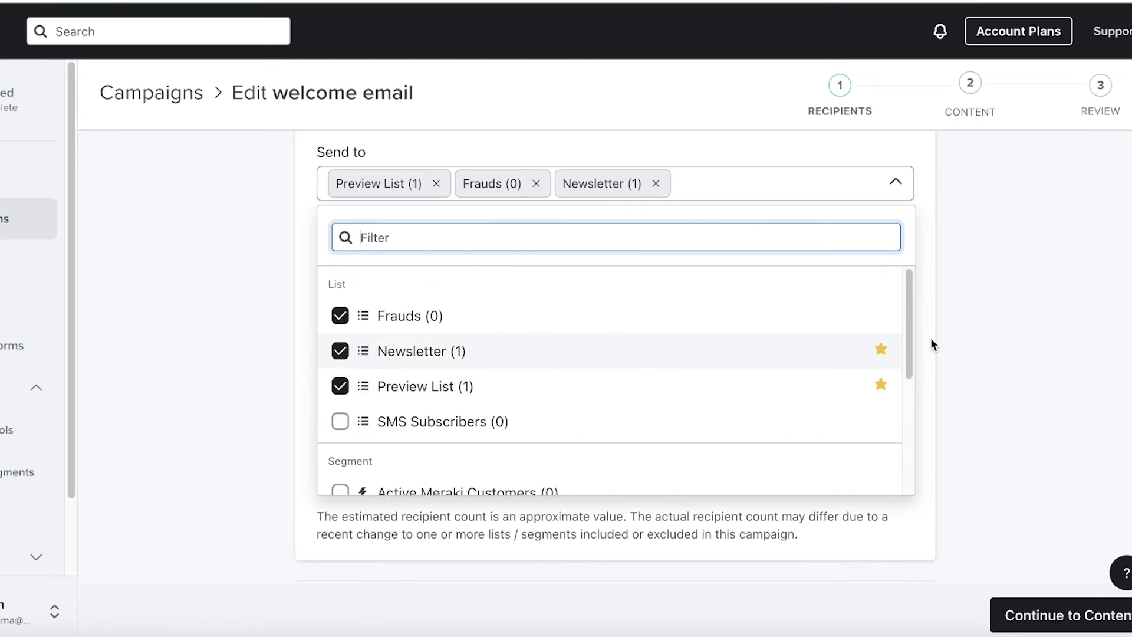
left_click(932, 341)
- Leave exclusions empty, turn off skipping recently emailed profiles, and move to content
left_click(776, 283)
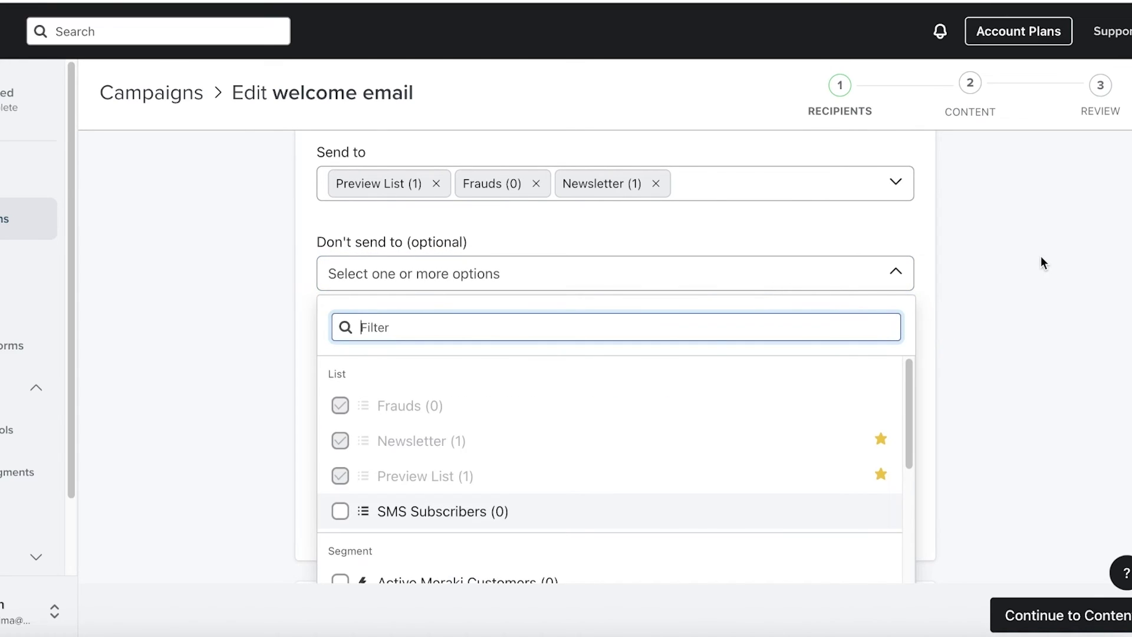
left_click(1041, 263)
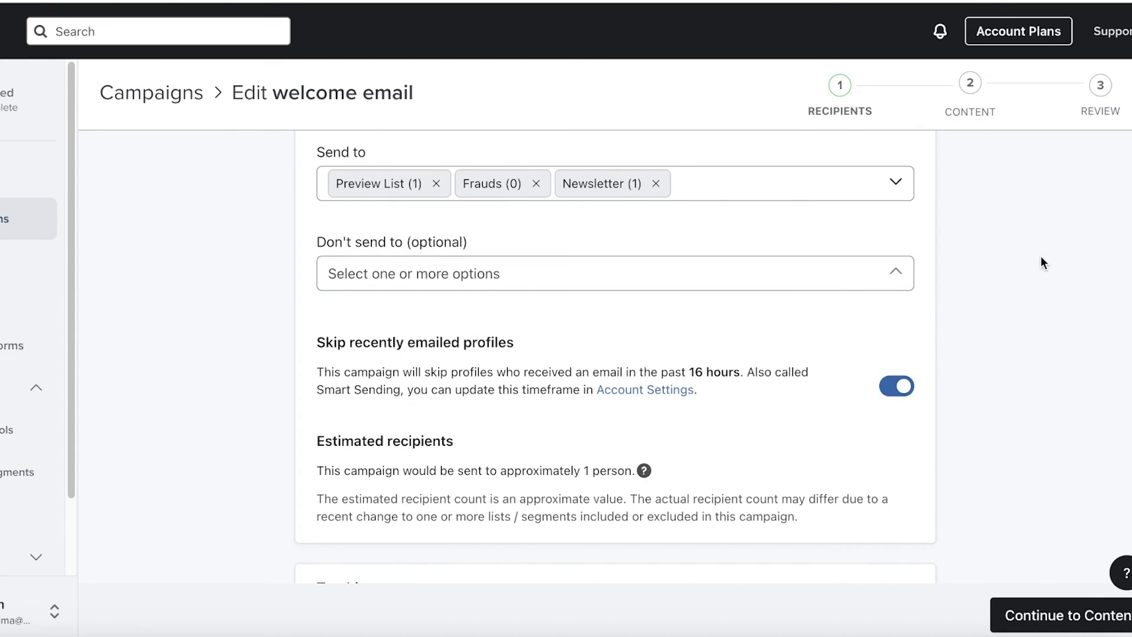
scroll(1041, 263, "down", 4)
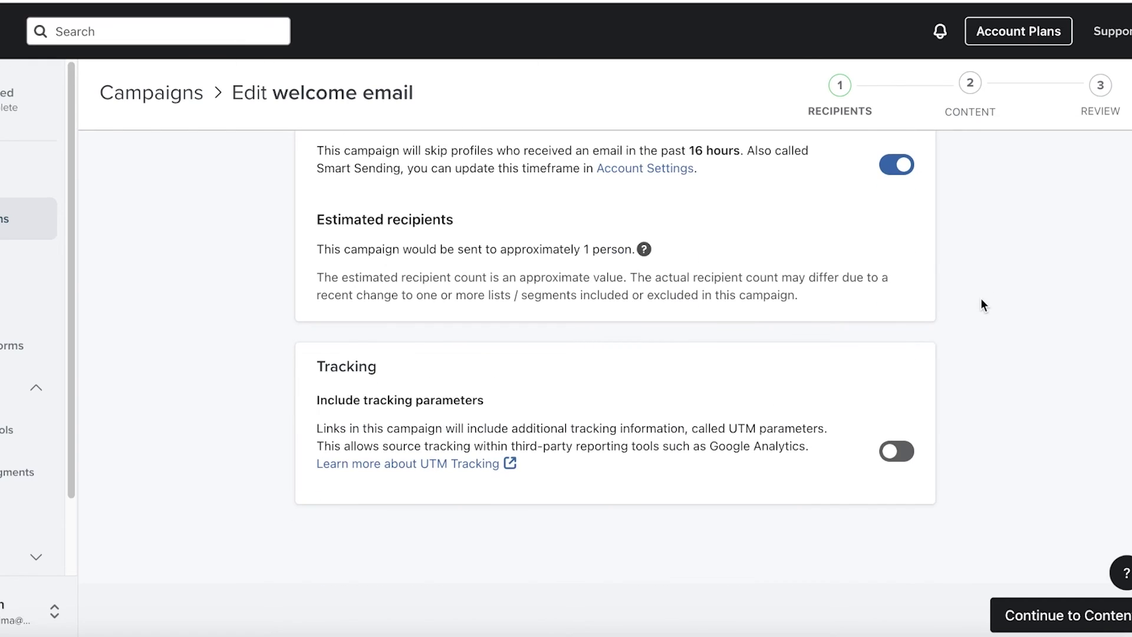
scroll(981, 301, "up", 2)
left_click(897, 297)
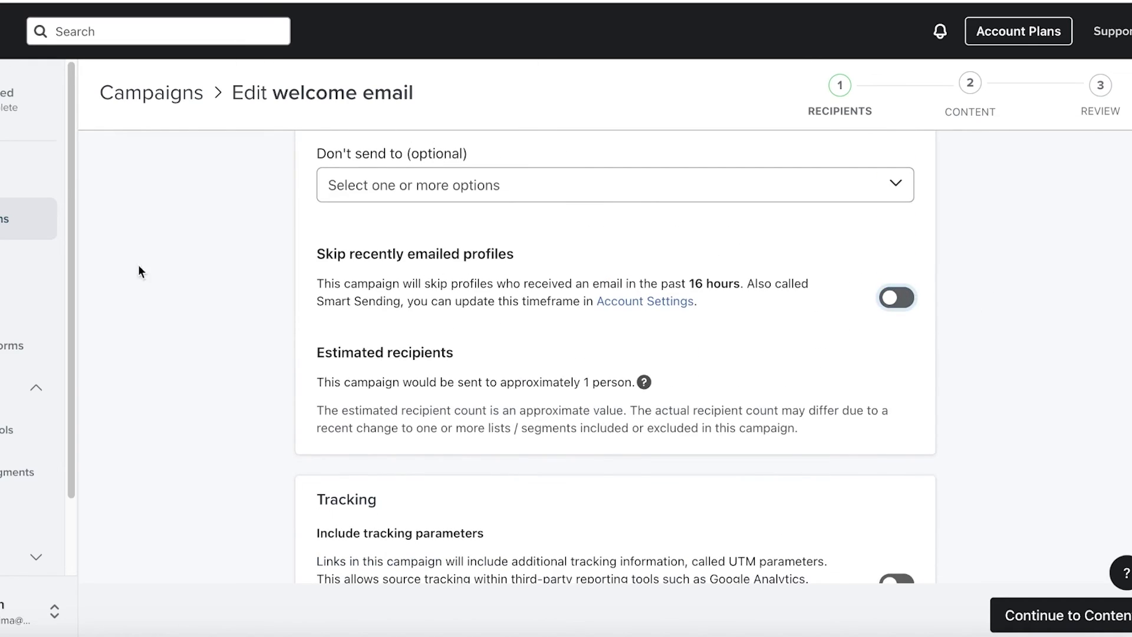
scroll(352, 277, "down", 2)
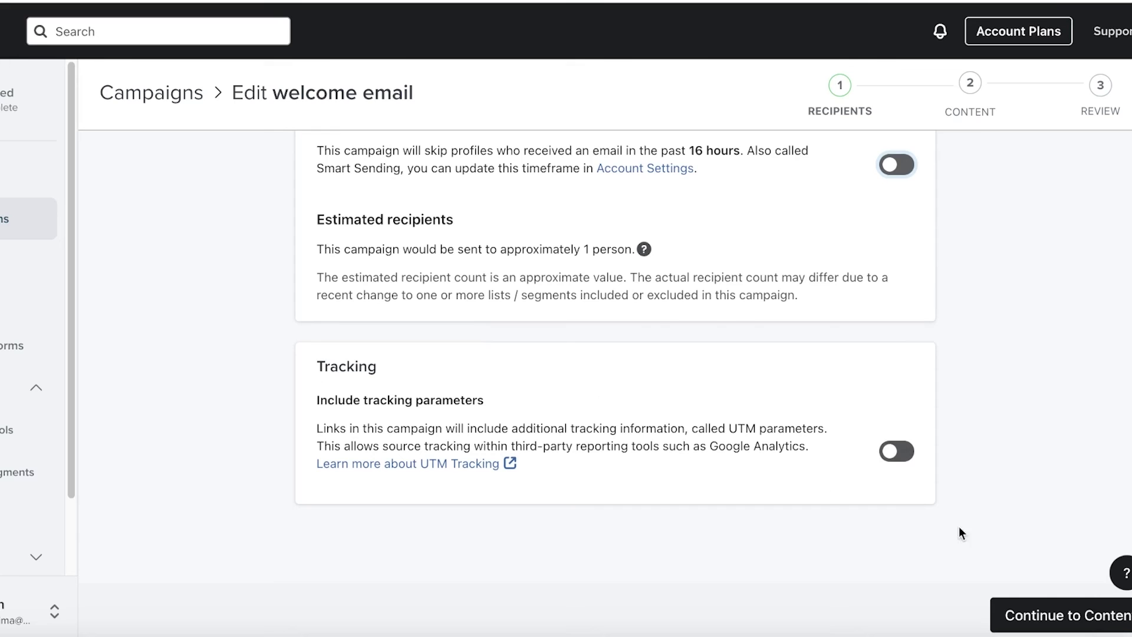
left_click(1089, 617)
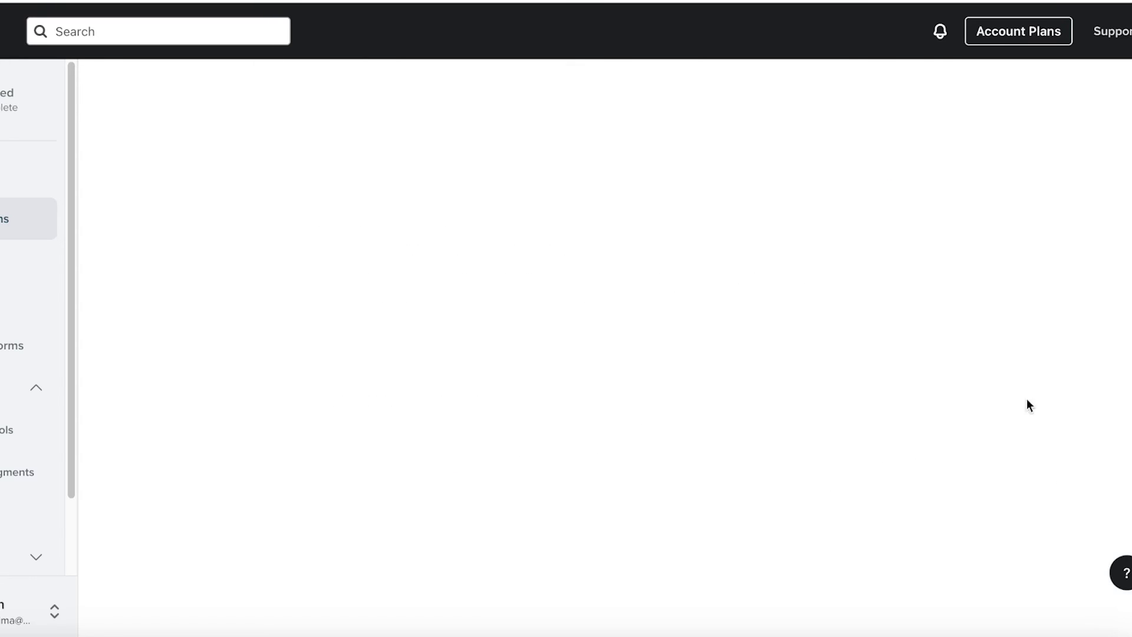
- Browse the drag-and-drop template library for the welcome email
scroll(812, 294, "down", 2)
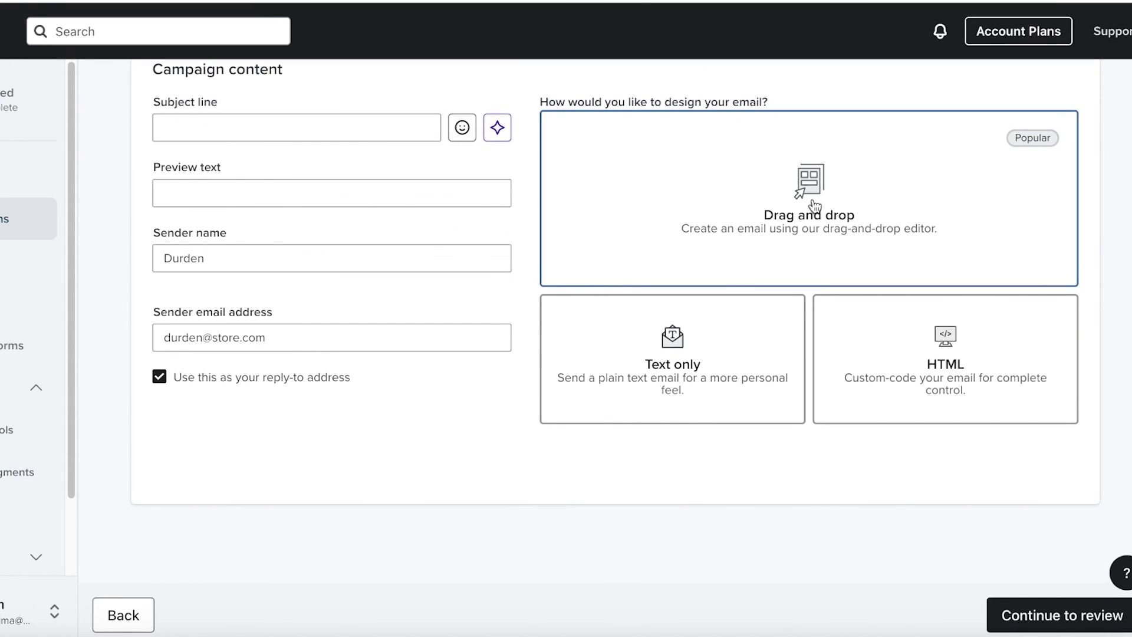
scroll(740, 207, "up", 2)
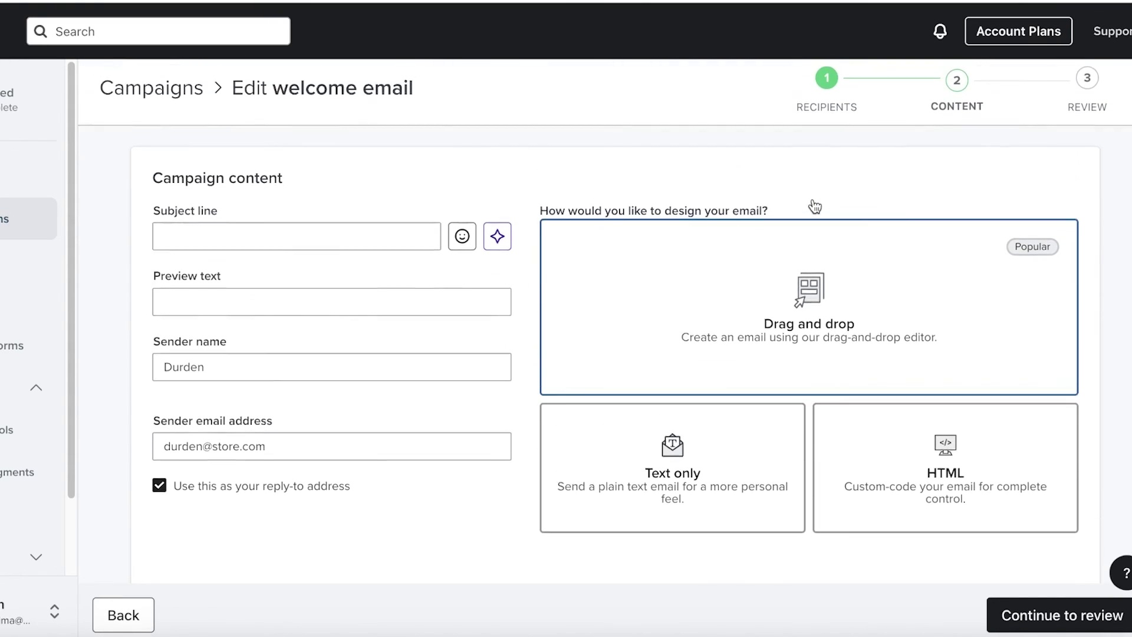
left_click(769, 323)
scroll(423, 267, "down", 5)
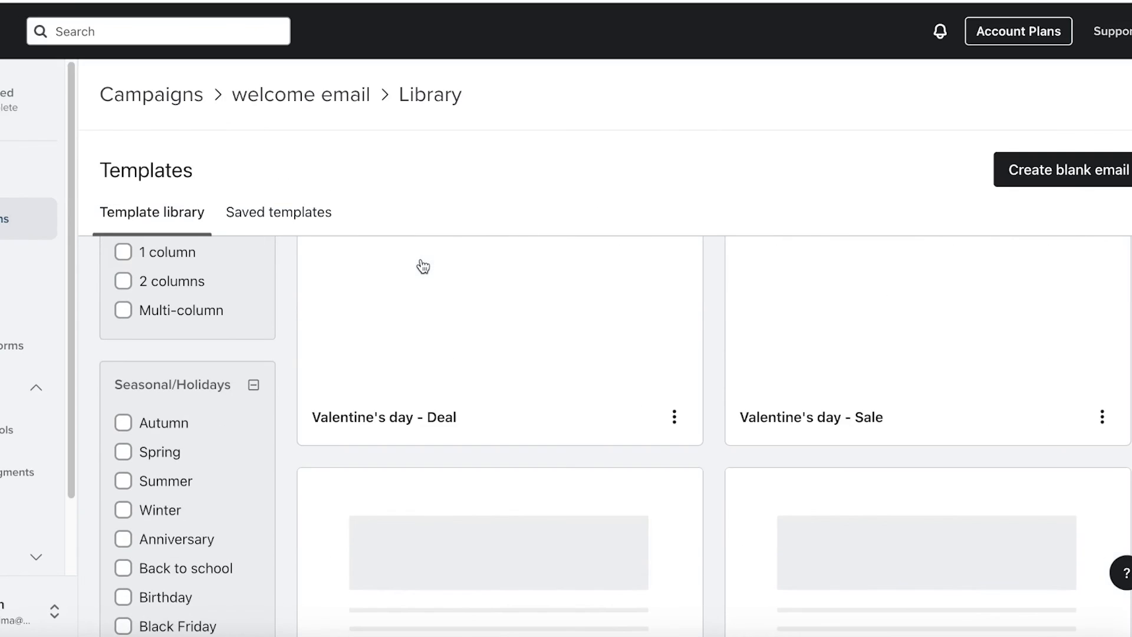
scroll(424, 267, "up", 4)
scroll(493, 266, "down", 4)
scroll(435, 336, "down", 5)
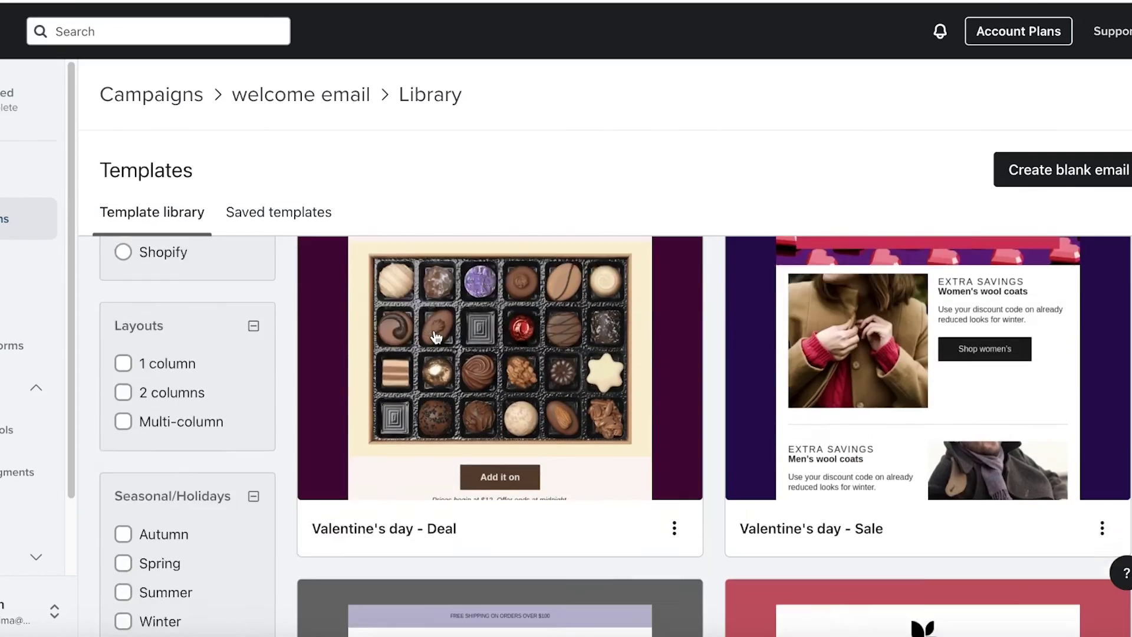
scroll(437, 336, "down", 2)
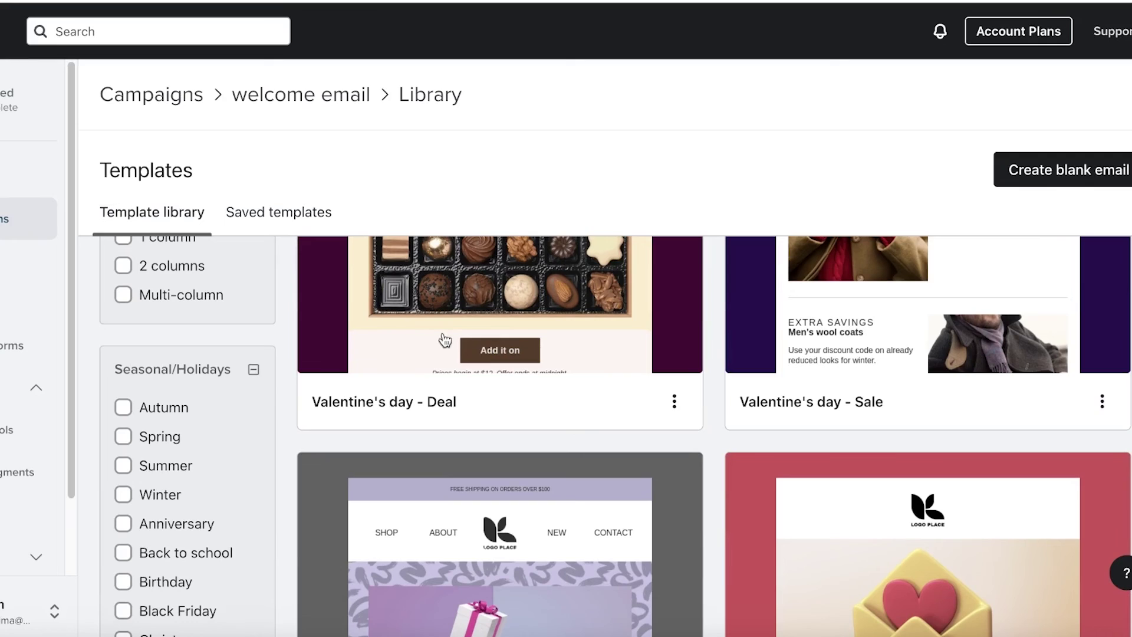
- Leave the unsaved welcome email editor without saving changes
left_click(305, 98)
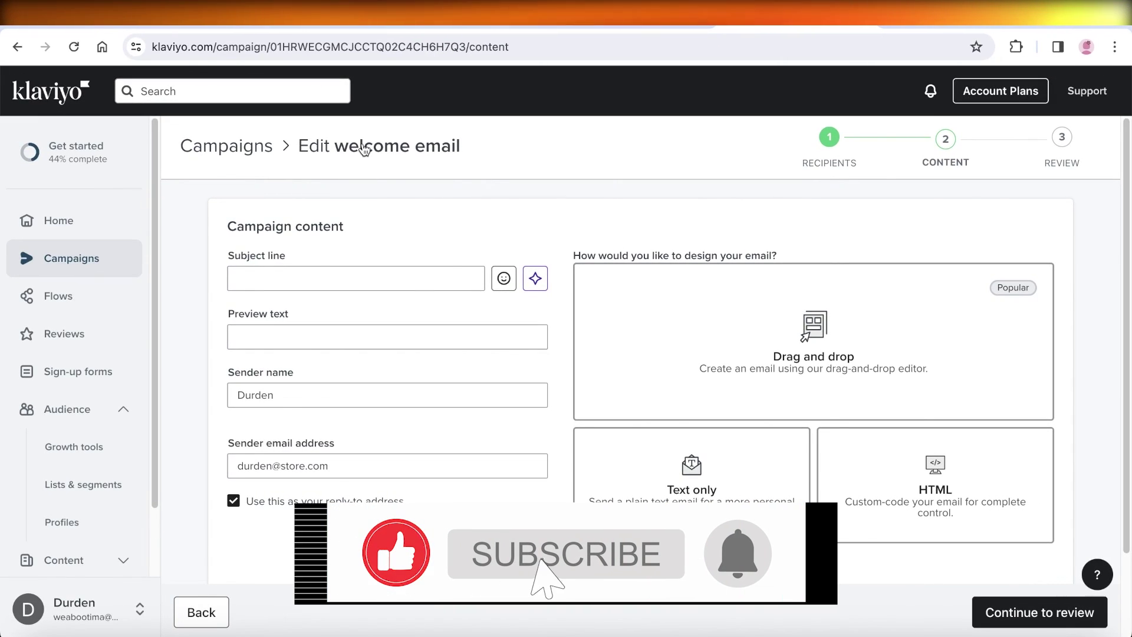
left_click(107, 248)
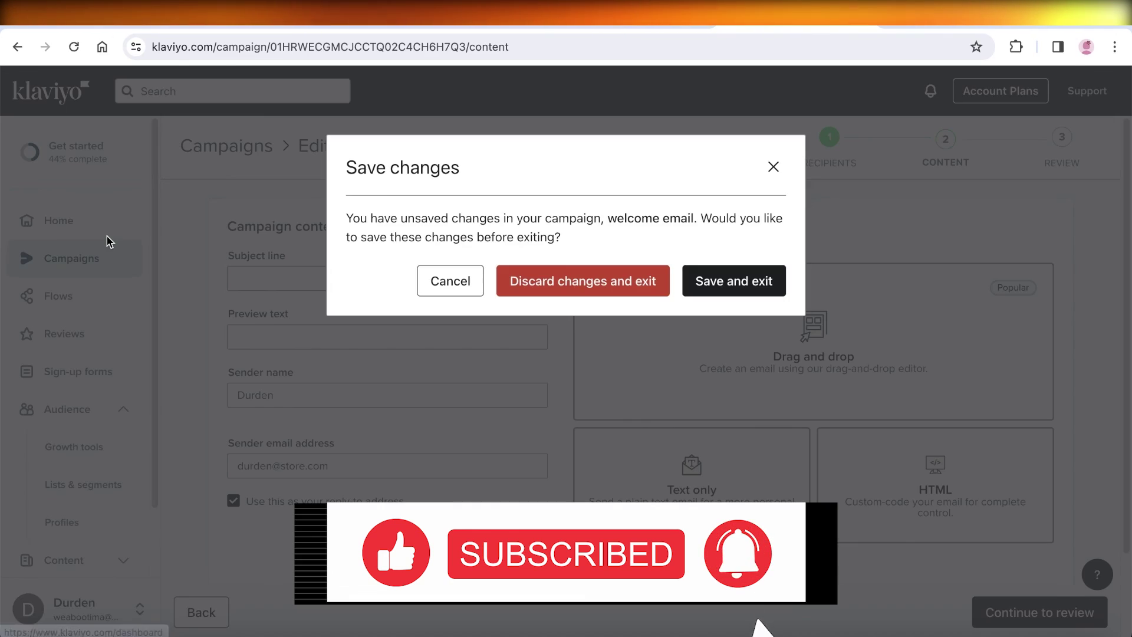
left_click(532, 281)
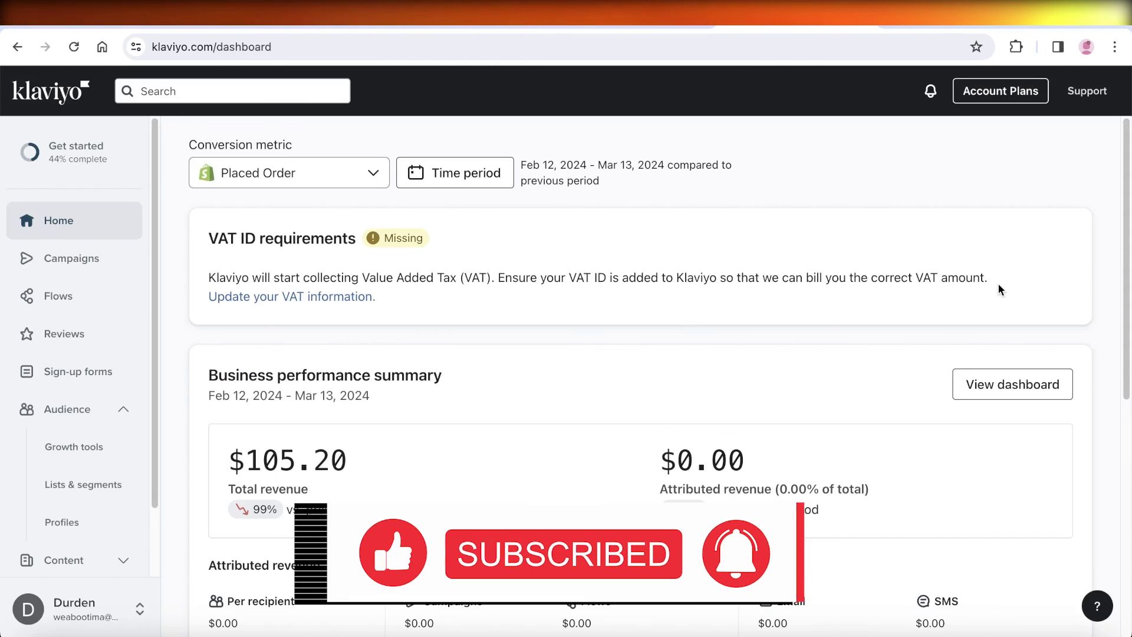